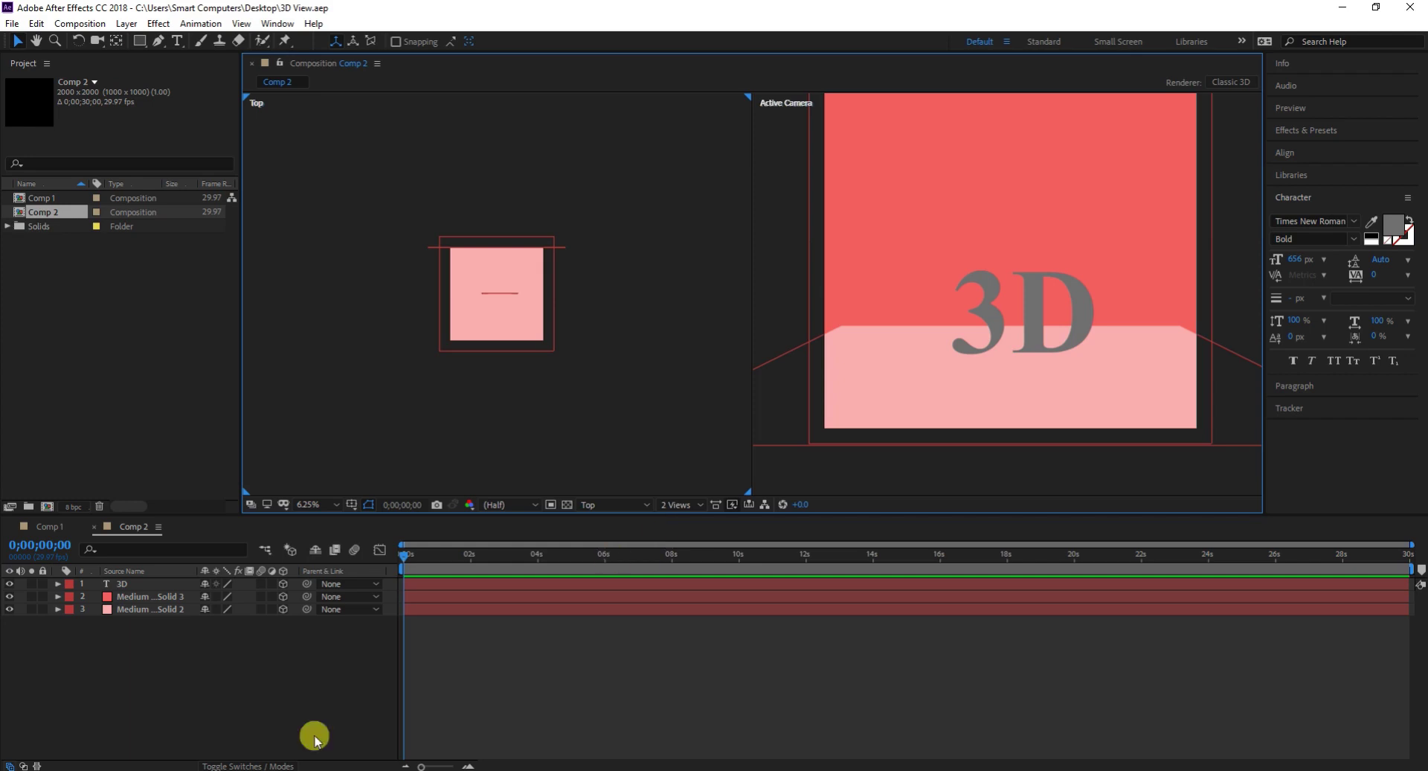
# Add a two-node camera named Camera 1 with the 15mm preset to Comp 2.
pyautogui.rightClick(257, 661)
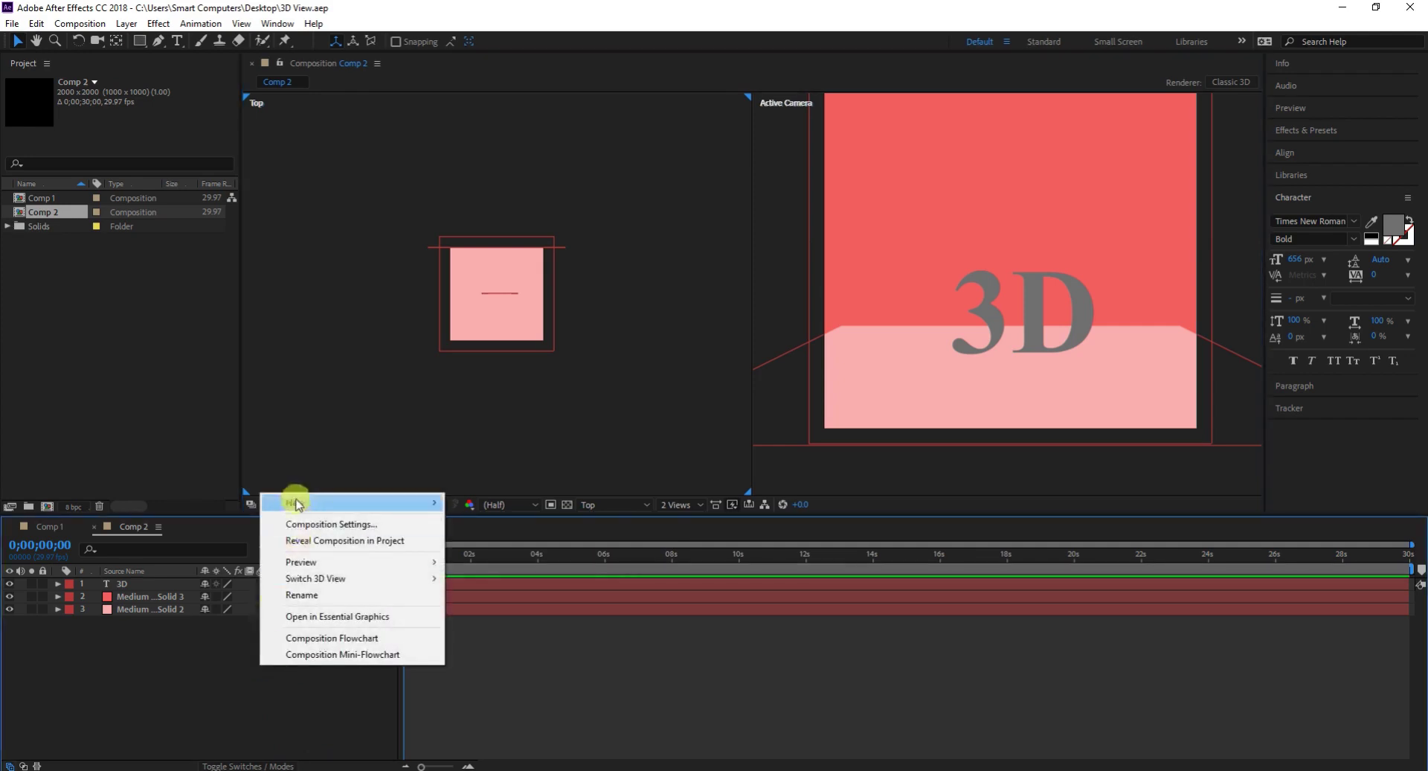
pyautogui.moveTo(287, 501)
pyautogui.click(500, 573)
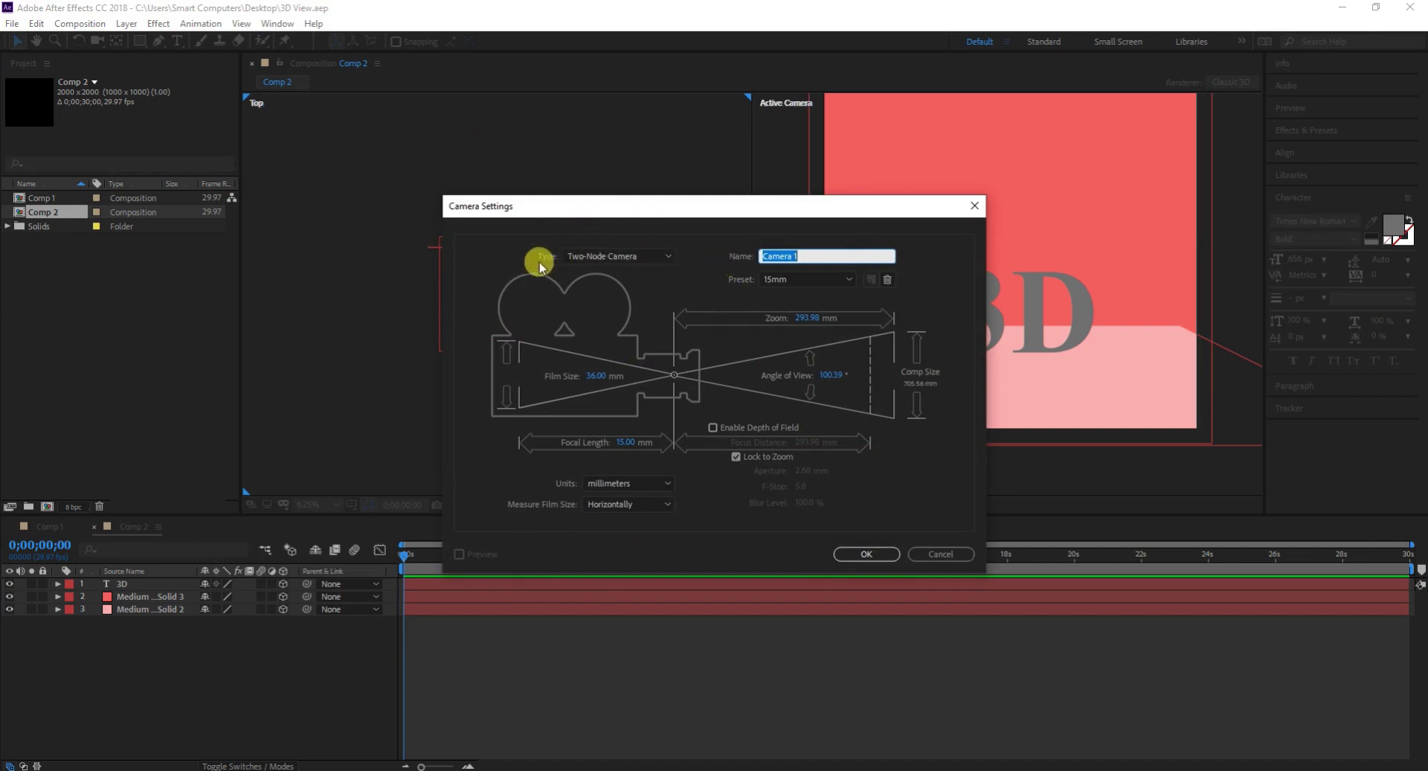
pyautogui.click(586, 257)
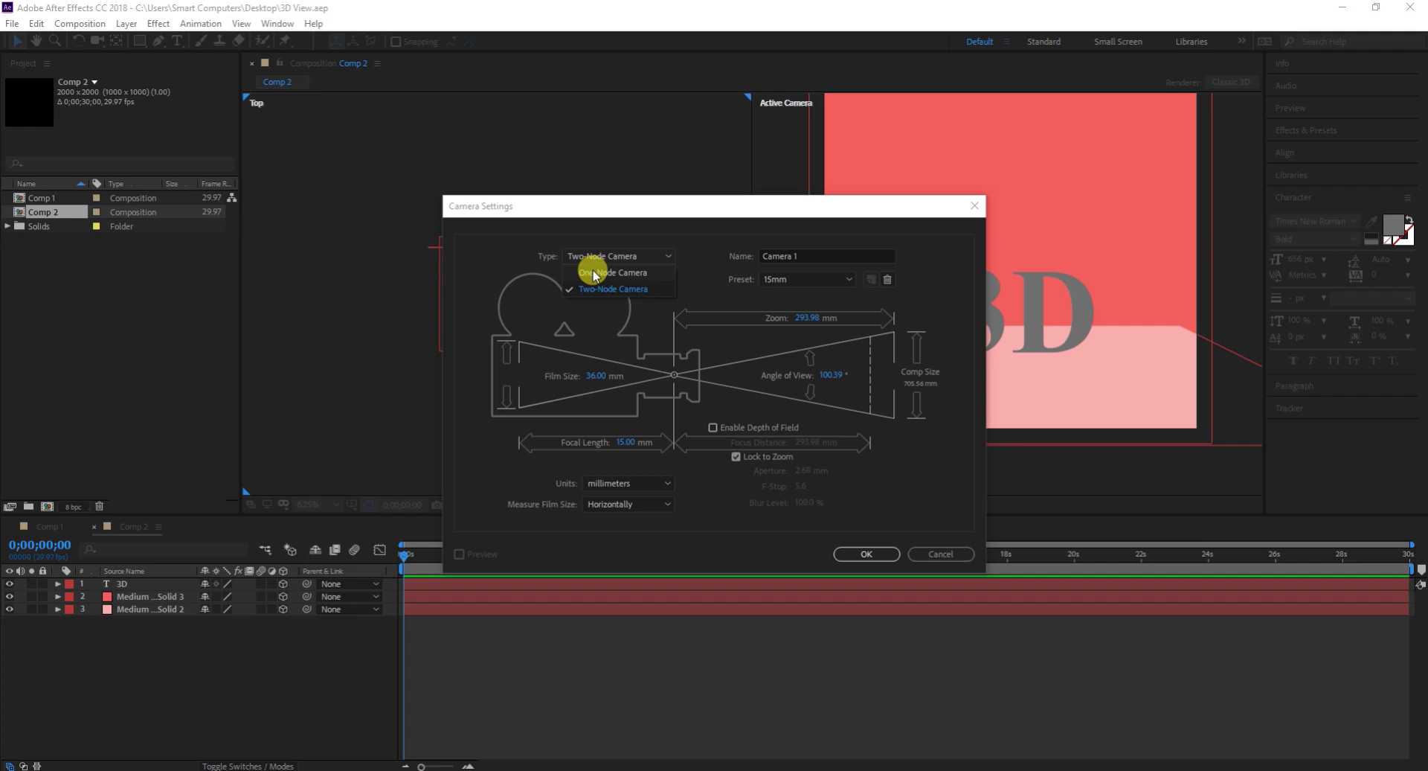
pyautogui.click(504, 280)
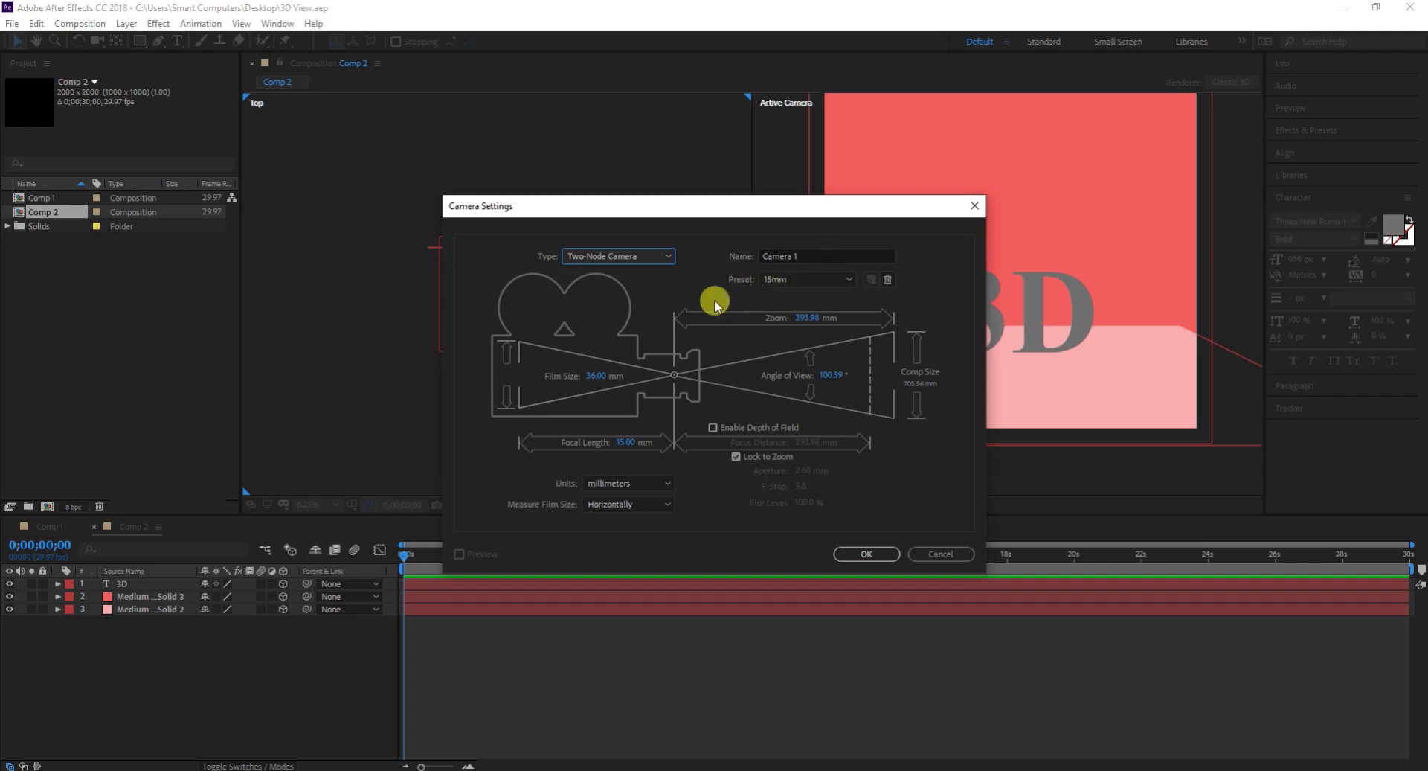
pyautogui.click(837, 280)
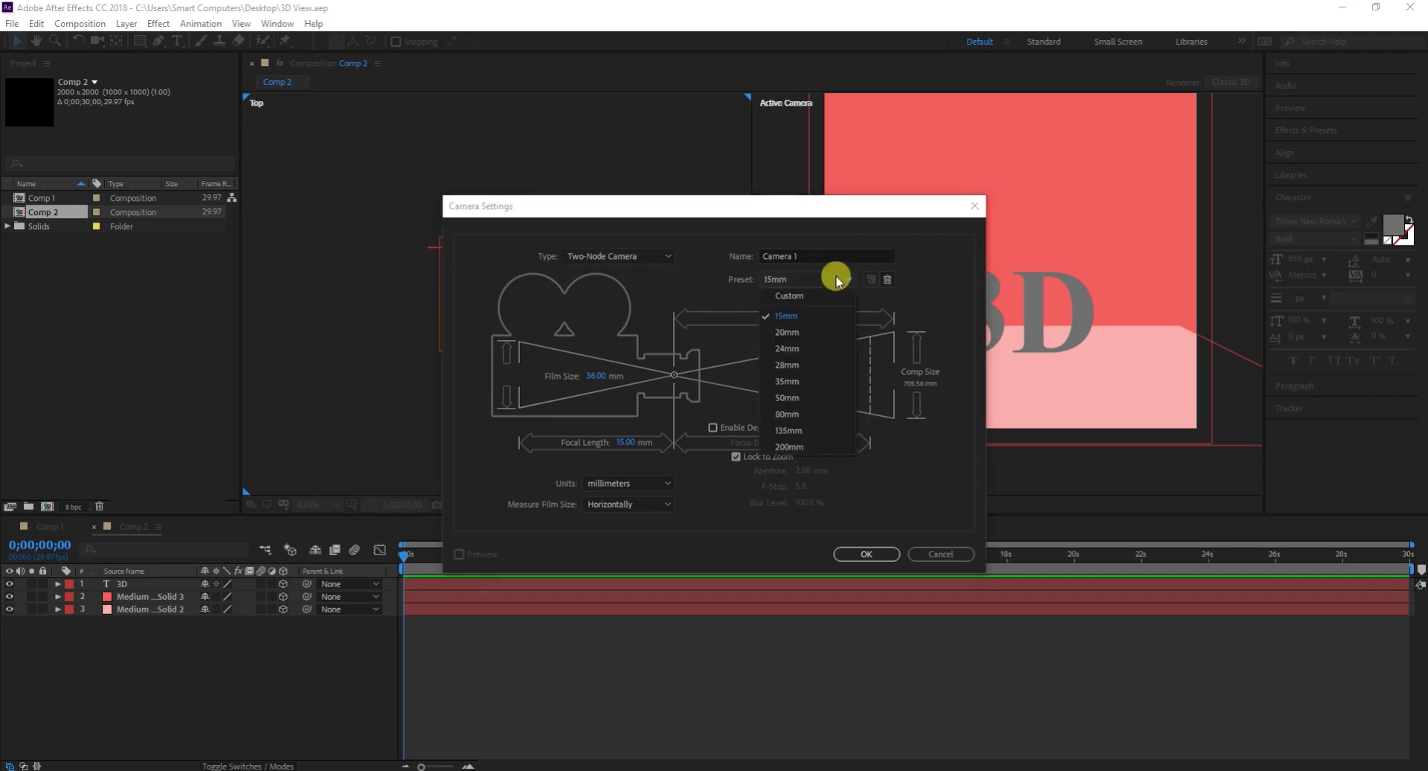
pyautogui.click(839, 282)
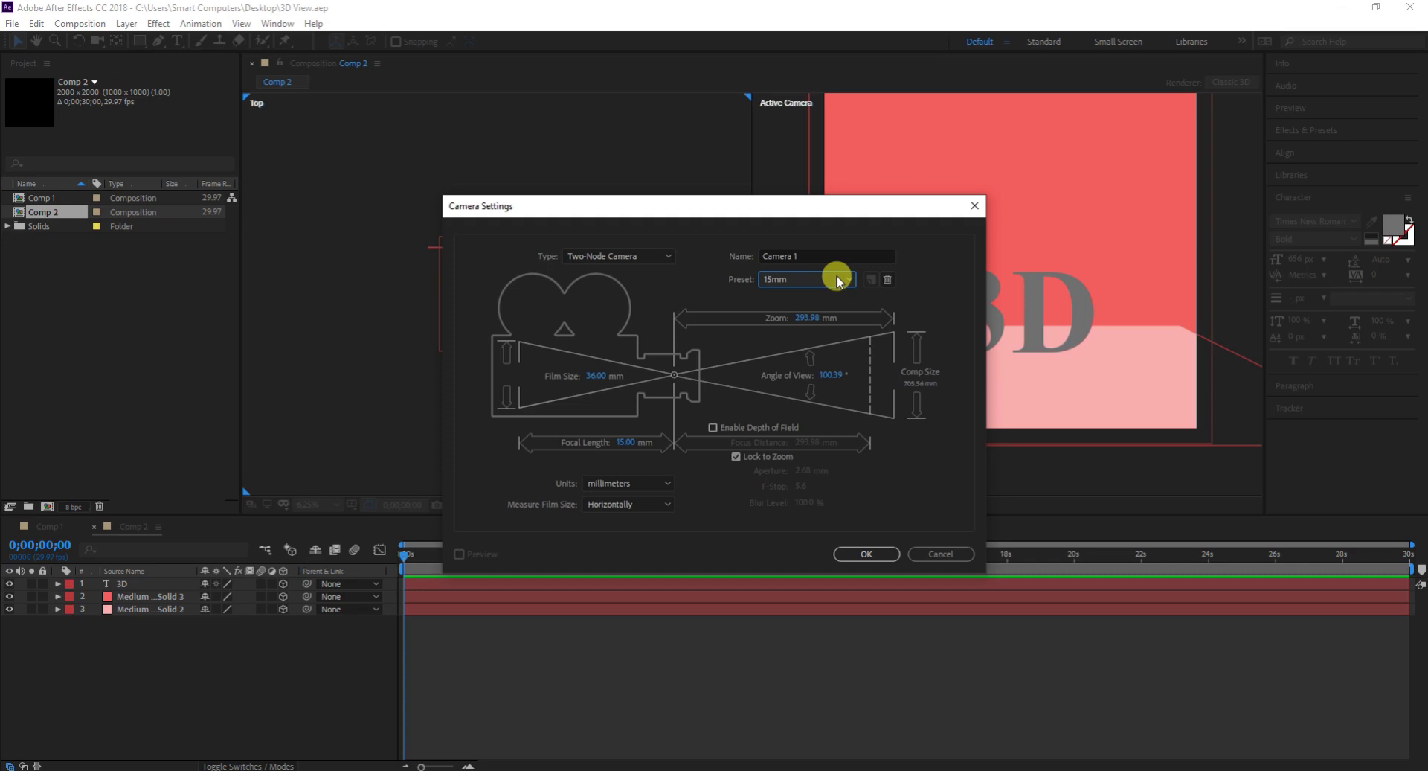
pyautogui.click(782, 283)
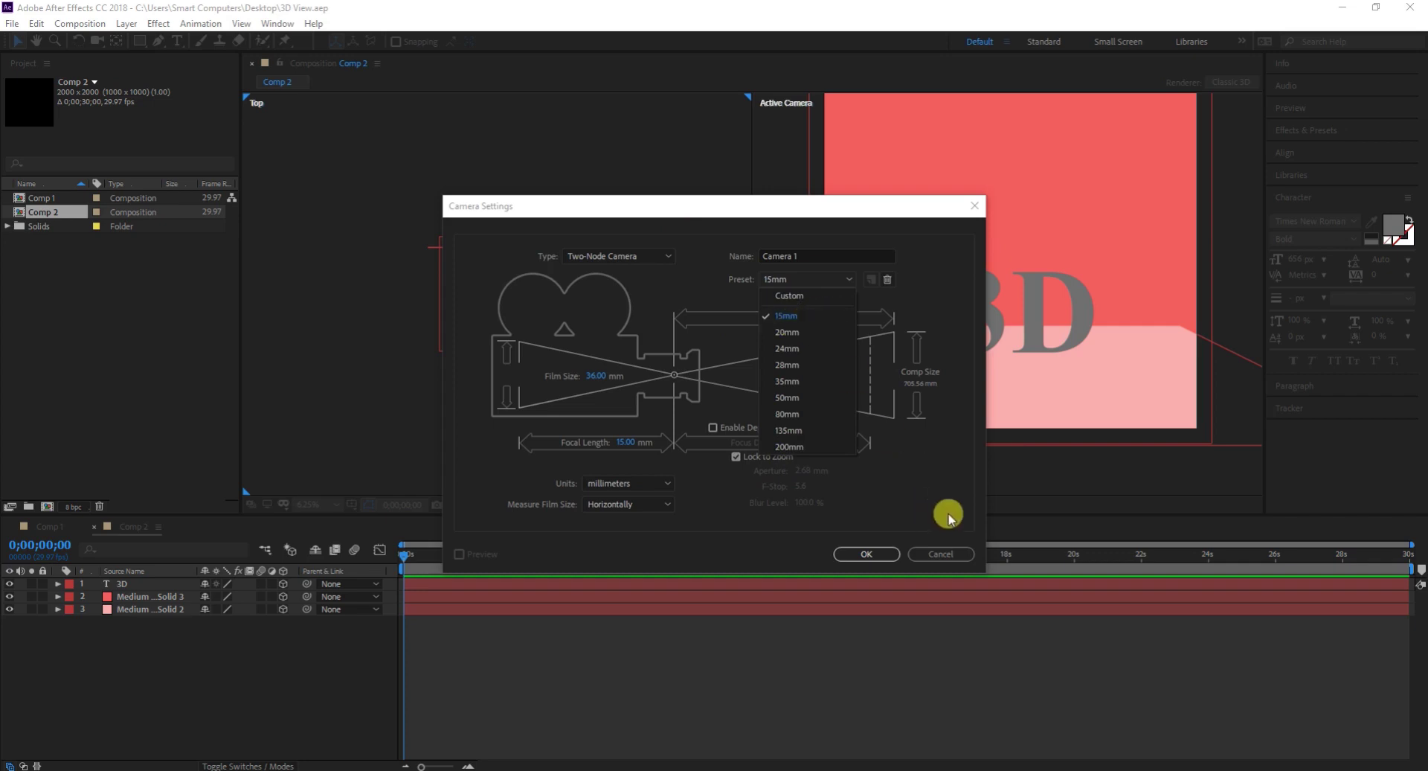
pyautogui.click(884, 553)
pyautogui.click(884, 553)
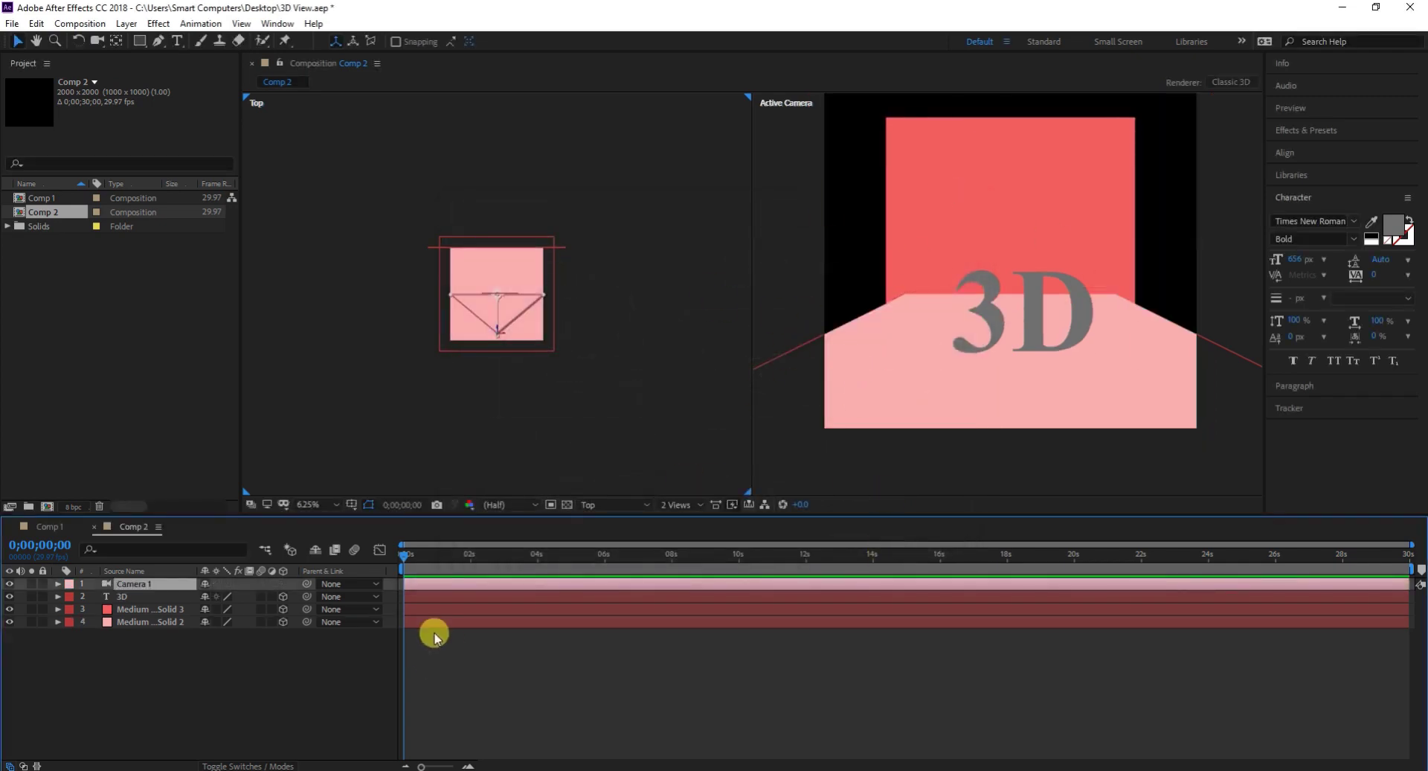
# Show the Camera 1 view in both composition viewports.
pyautogui.click(602, 510)
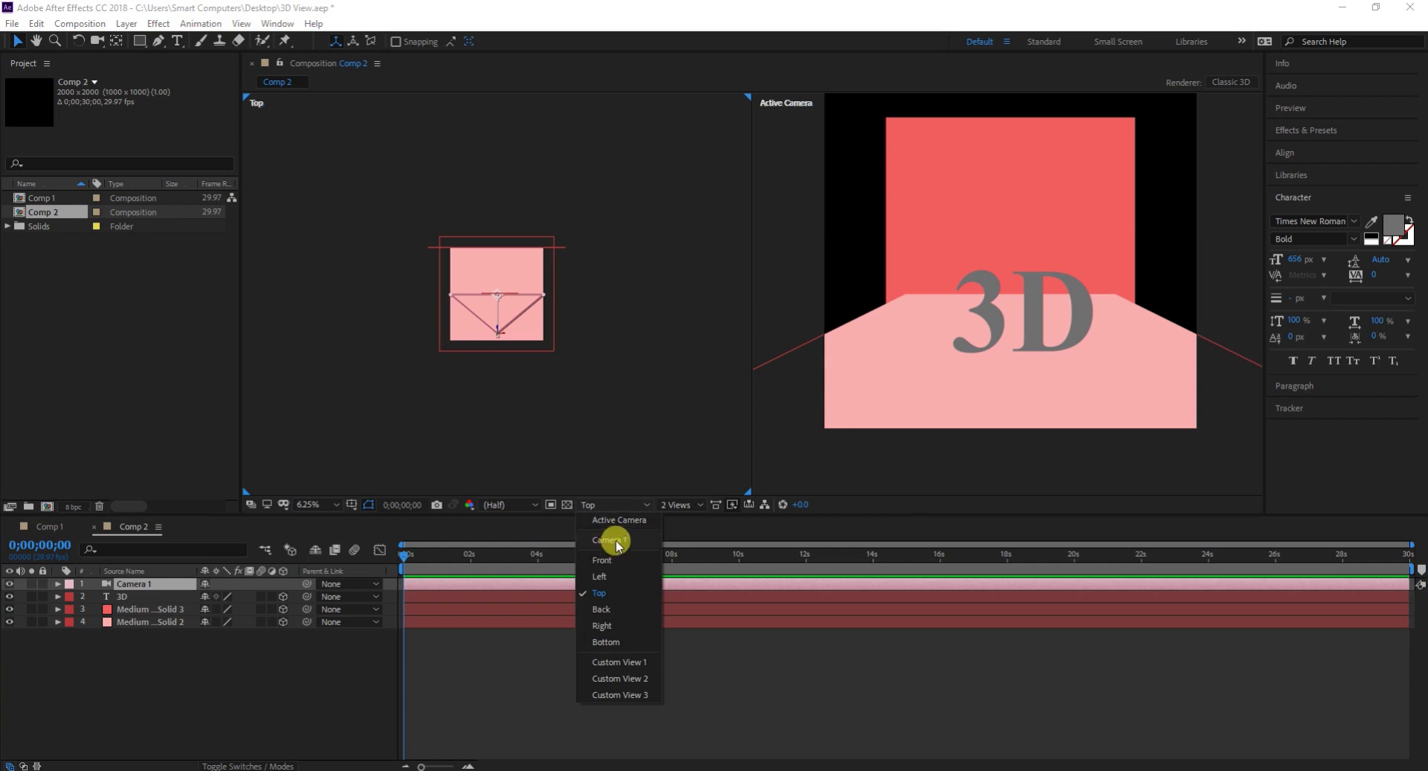
pyautogui.click(616, 541)
pyautogui.click(962, 233)
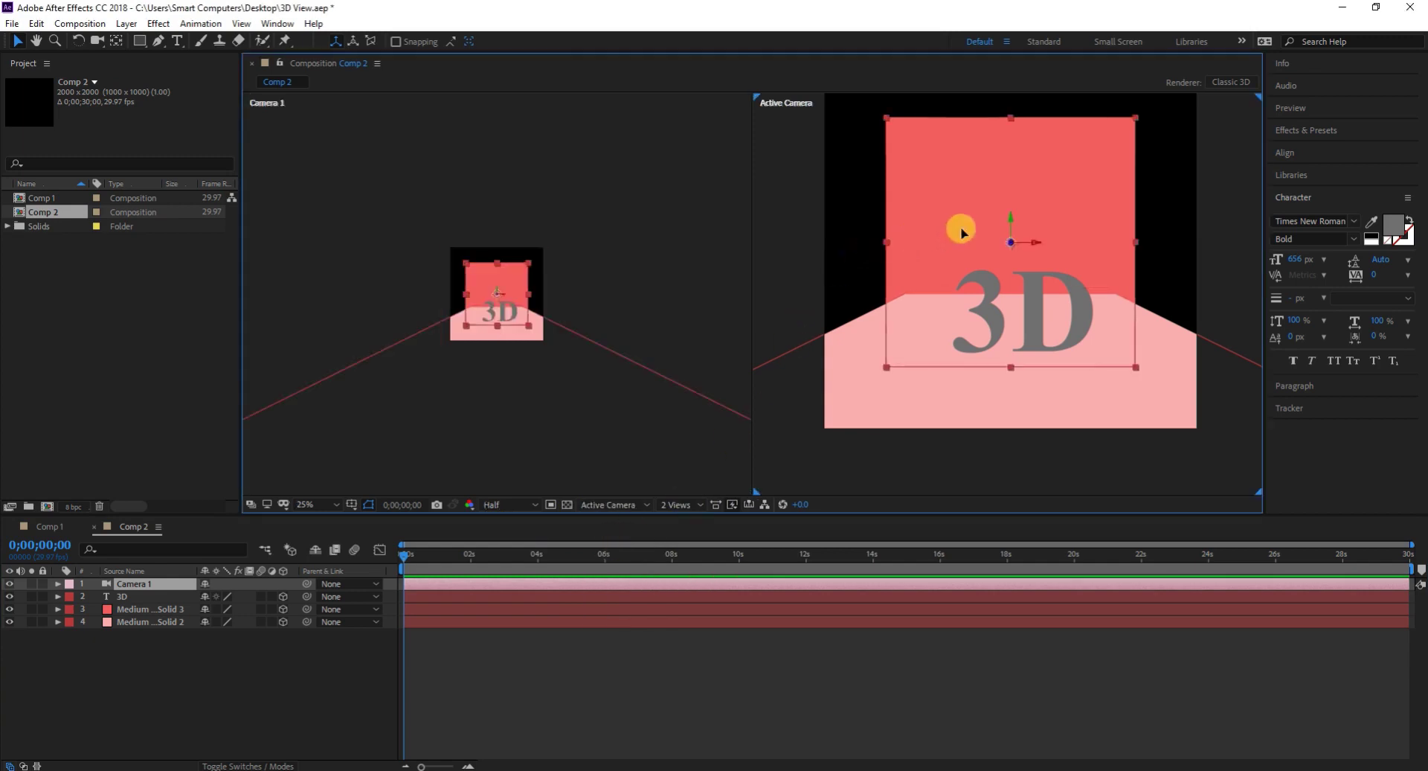
pyautogui.click(632, 505)
pyautogui.click(616, 539)
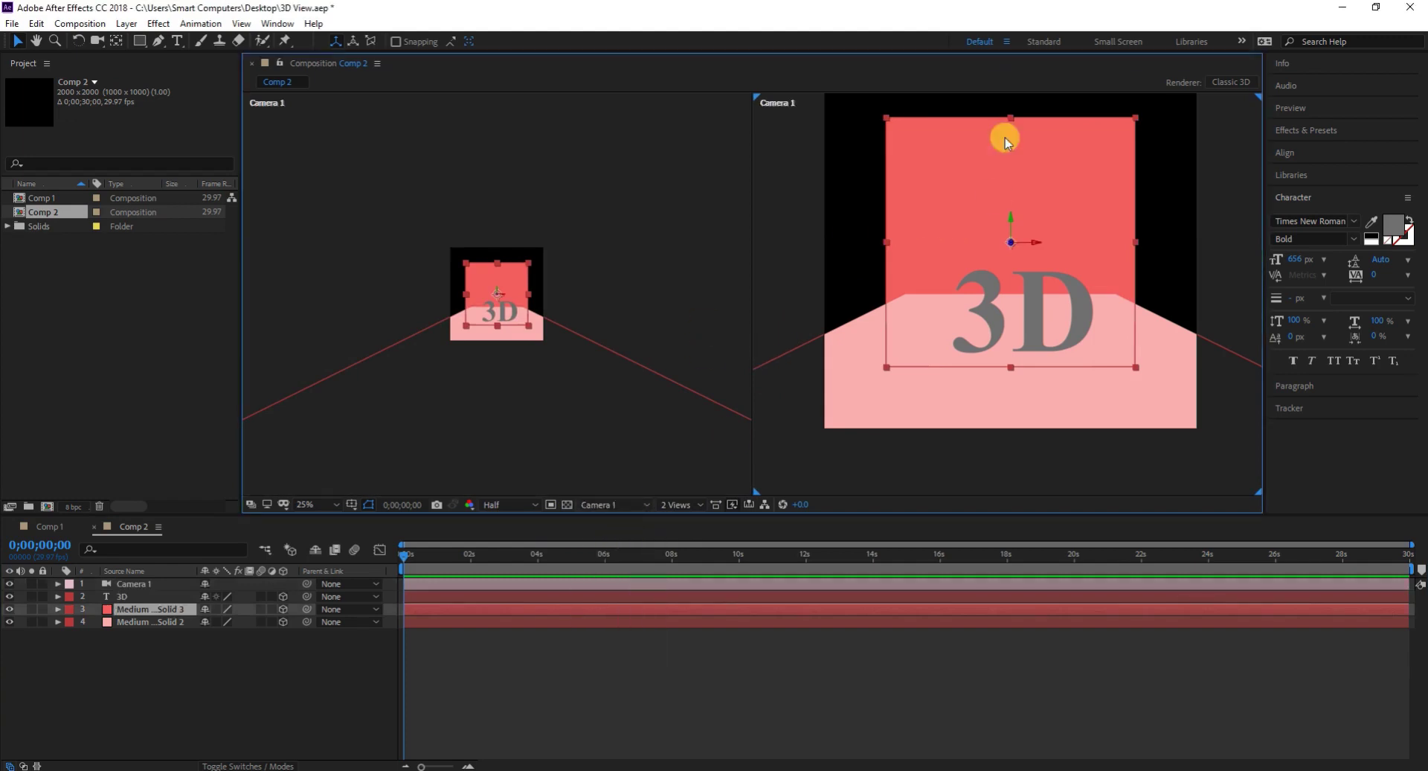
# Switch the viewport with the smaller scene preview back to the Top view, leaving all layers deselected.
pyautogui.click(342, 225)
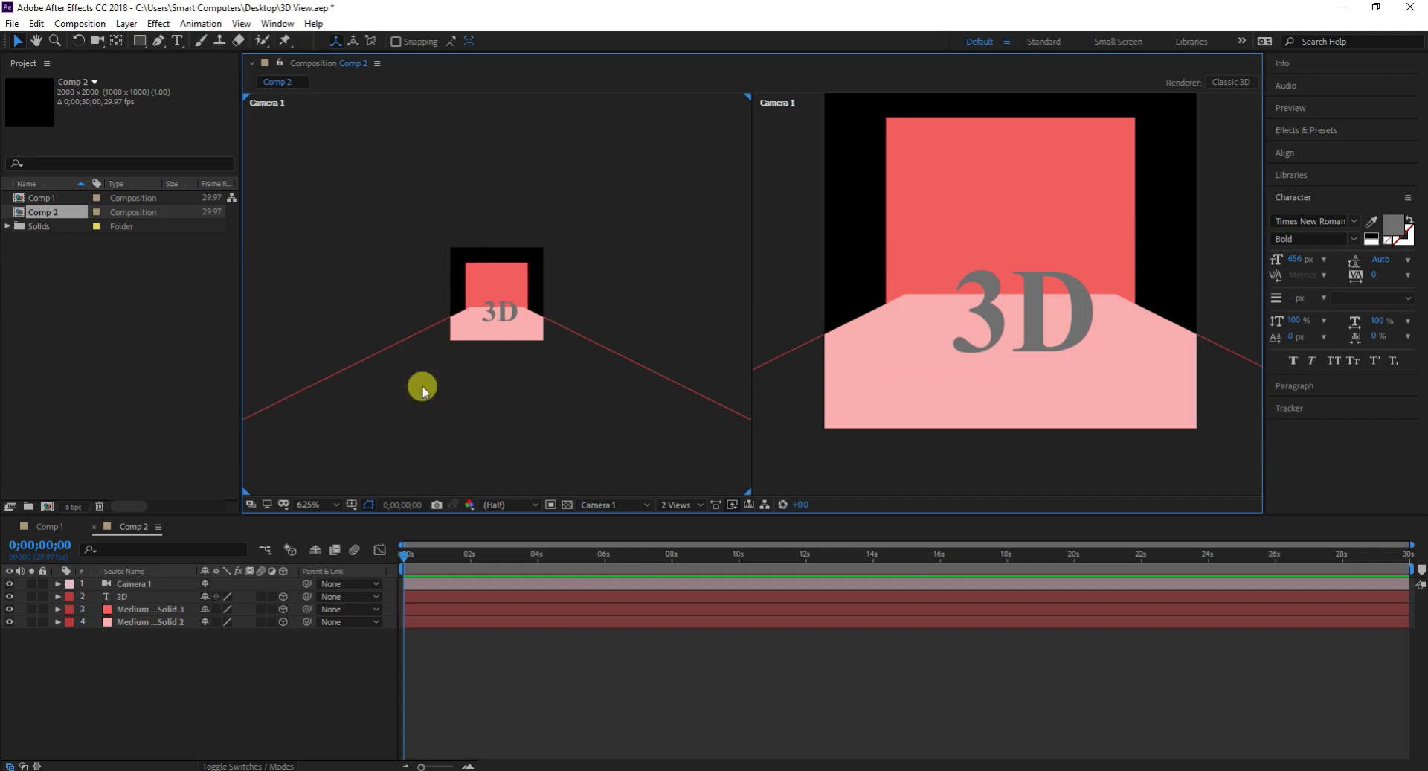
pyautogui.click(599, 505)
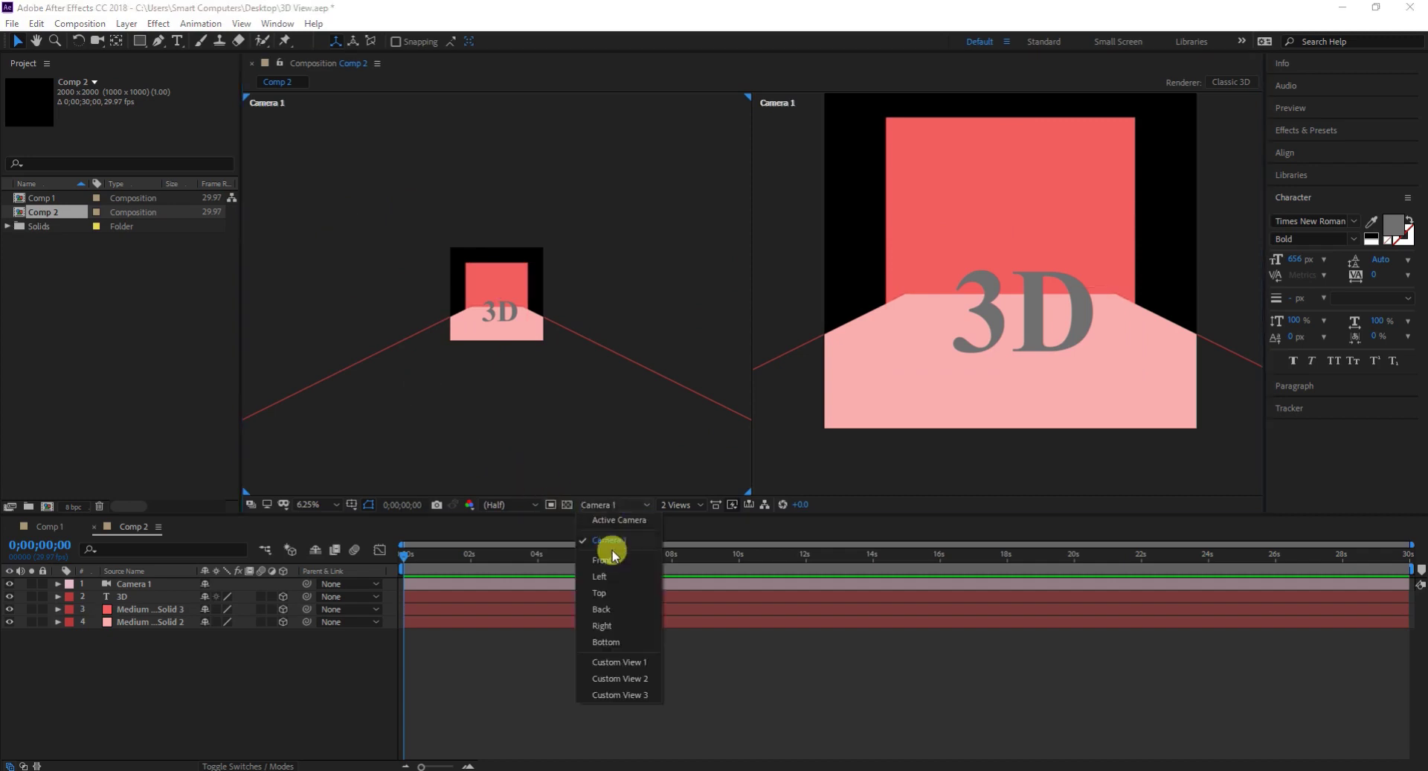
pyautogui.click(605, 592)
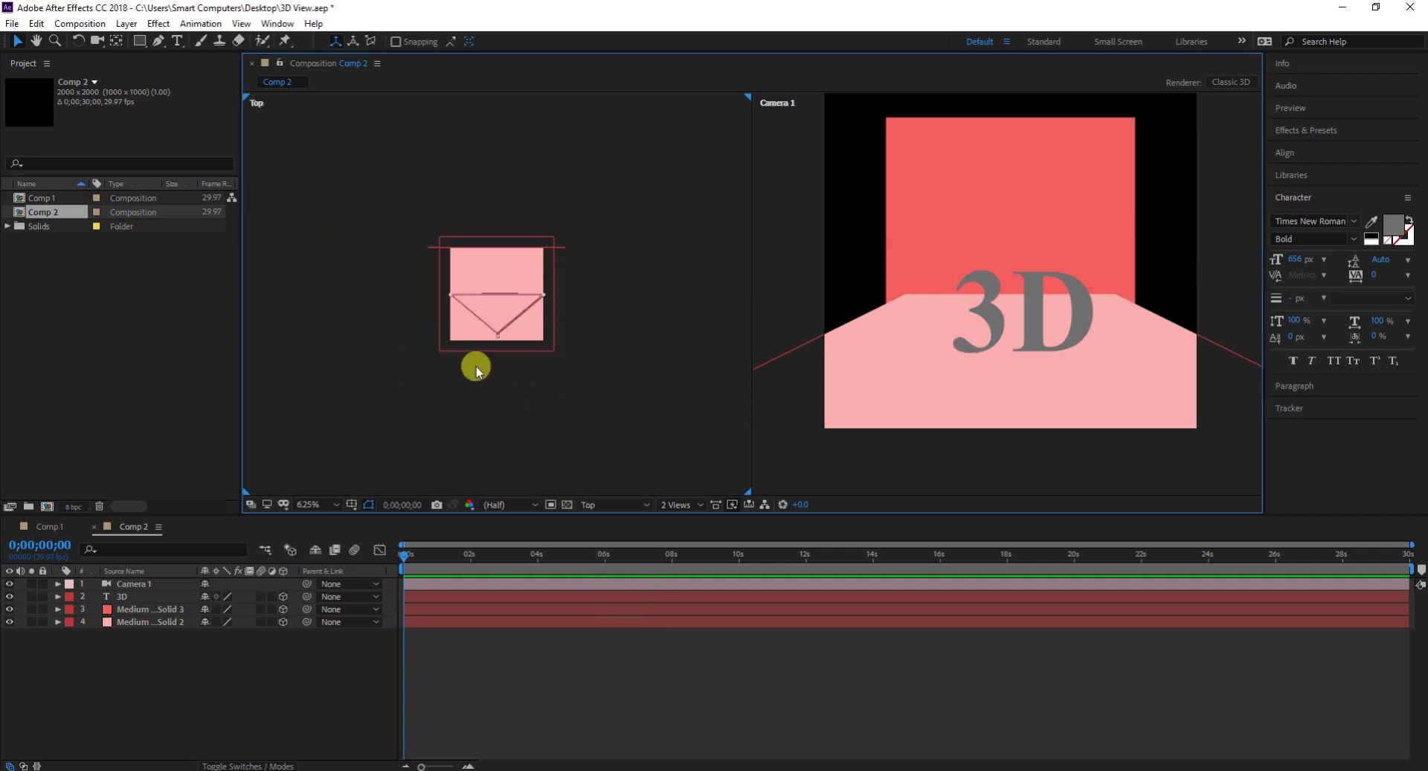
pyautogui.scroll(1, 461, 337)
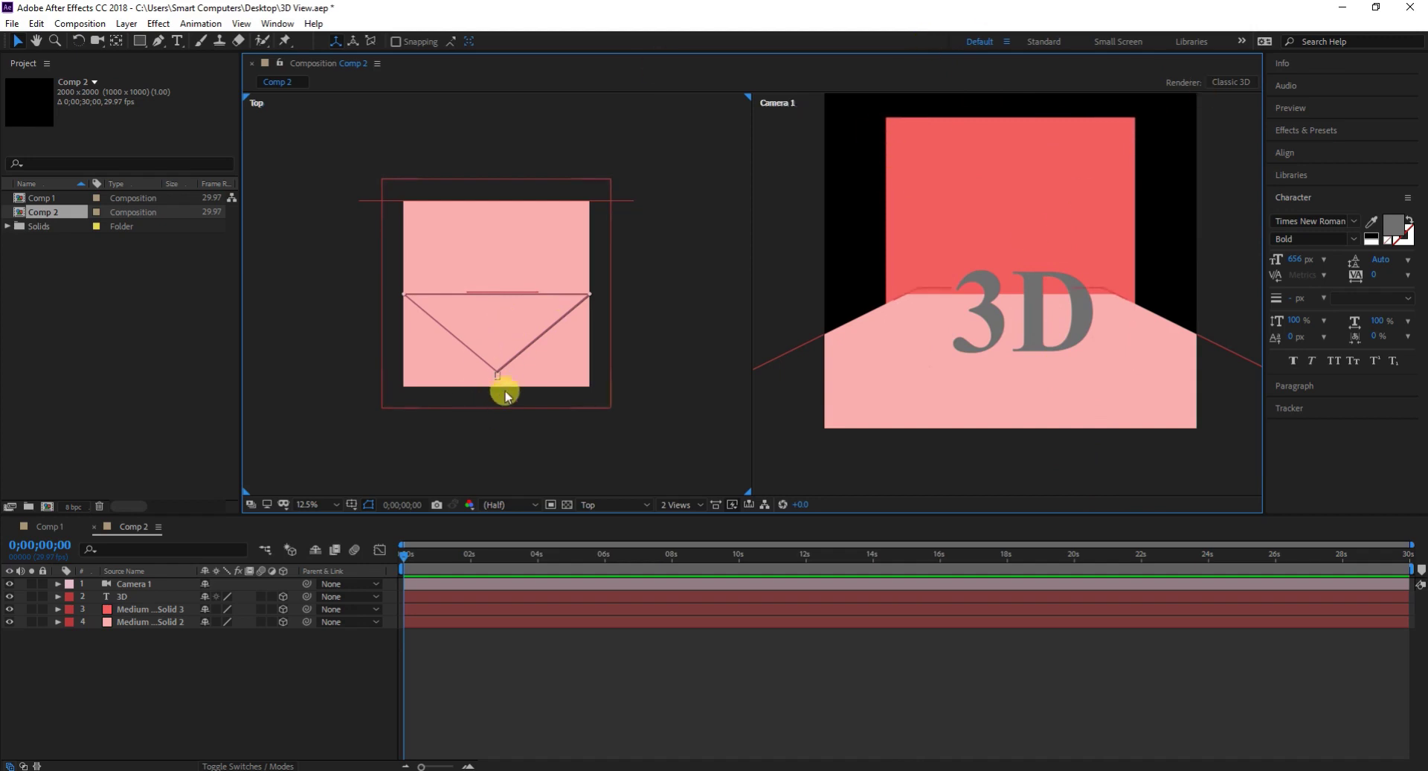
pyautogui.scroll(1, 510, 369)
pyautogui.scroll(-1, 624, 314)
pyautogui.scroll(1, 502, 386)
pyautogui.scroll(-1, 502, 386)
# Look through Camera 1's Camera Options, then collapse them and expand its Transform properties.
pyautogui.click(96, 595)
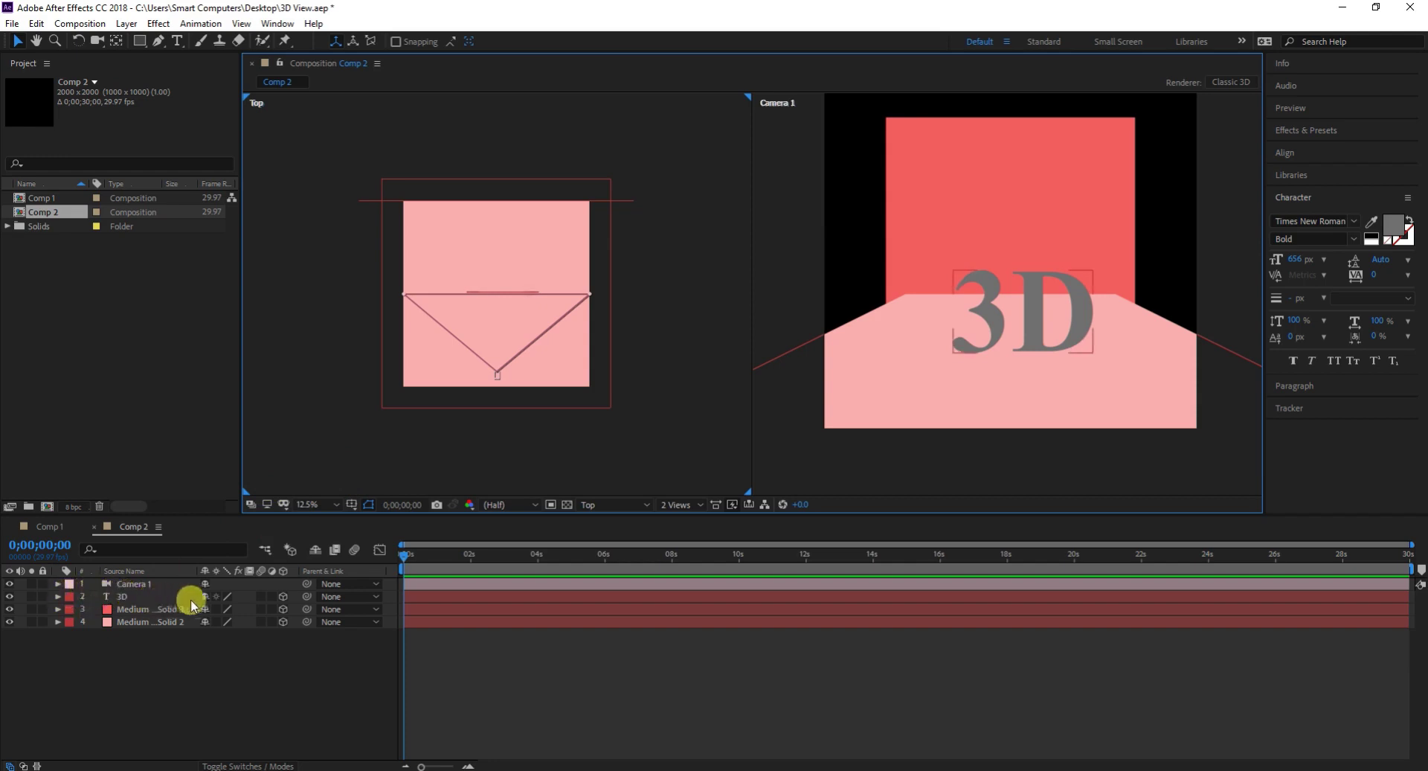
pyautogui.click(58, 584)
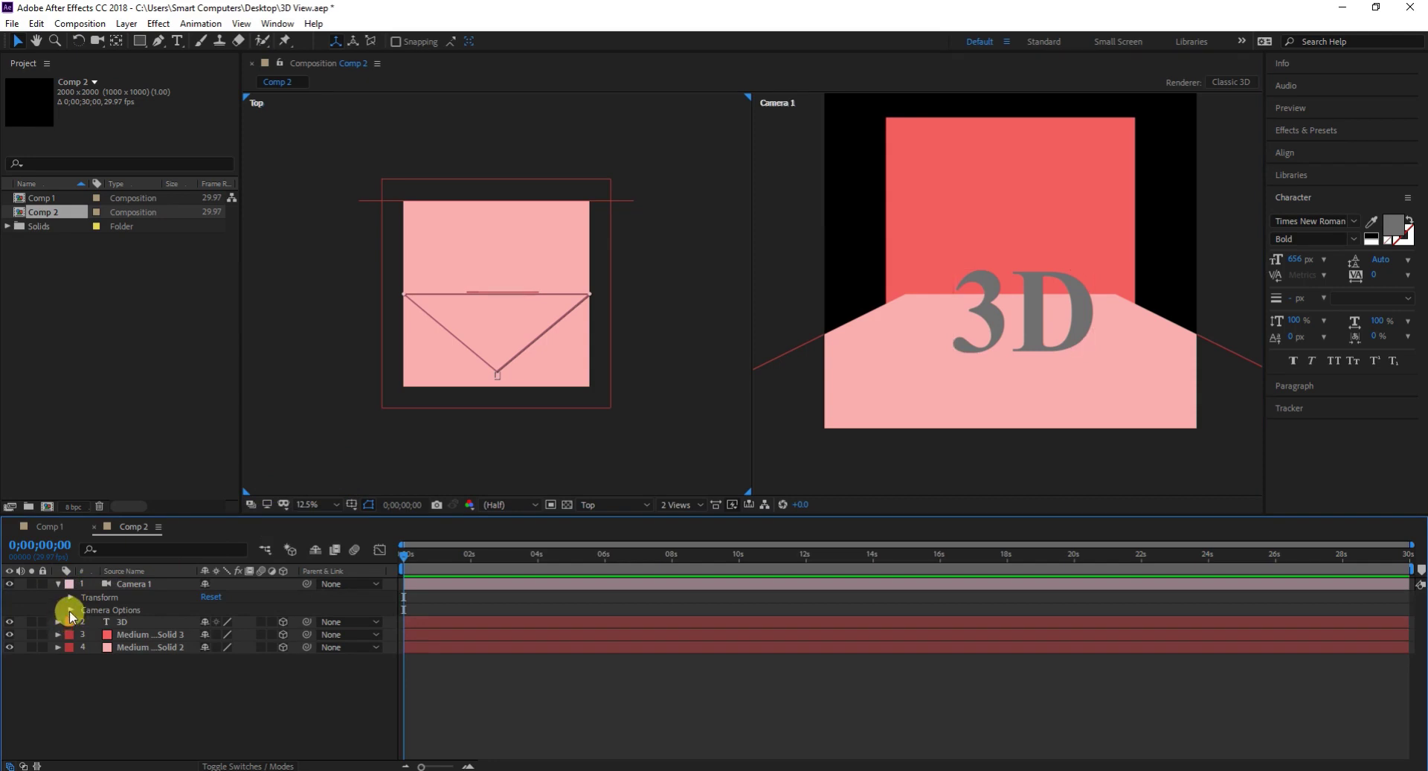
pyautogui.click(71, 611)
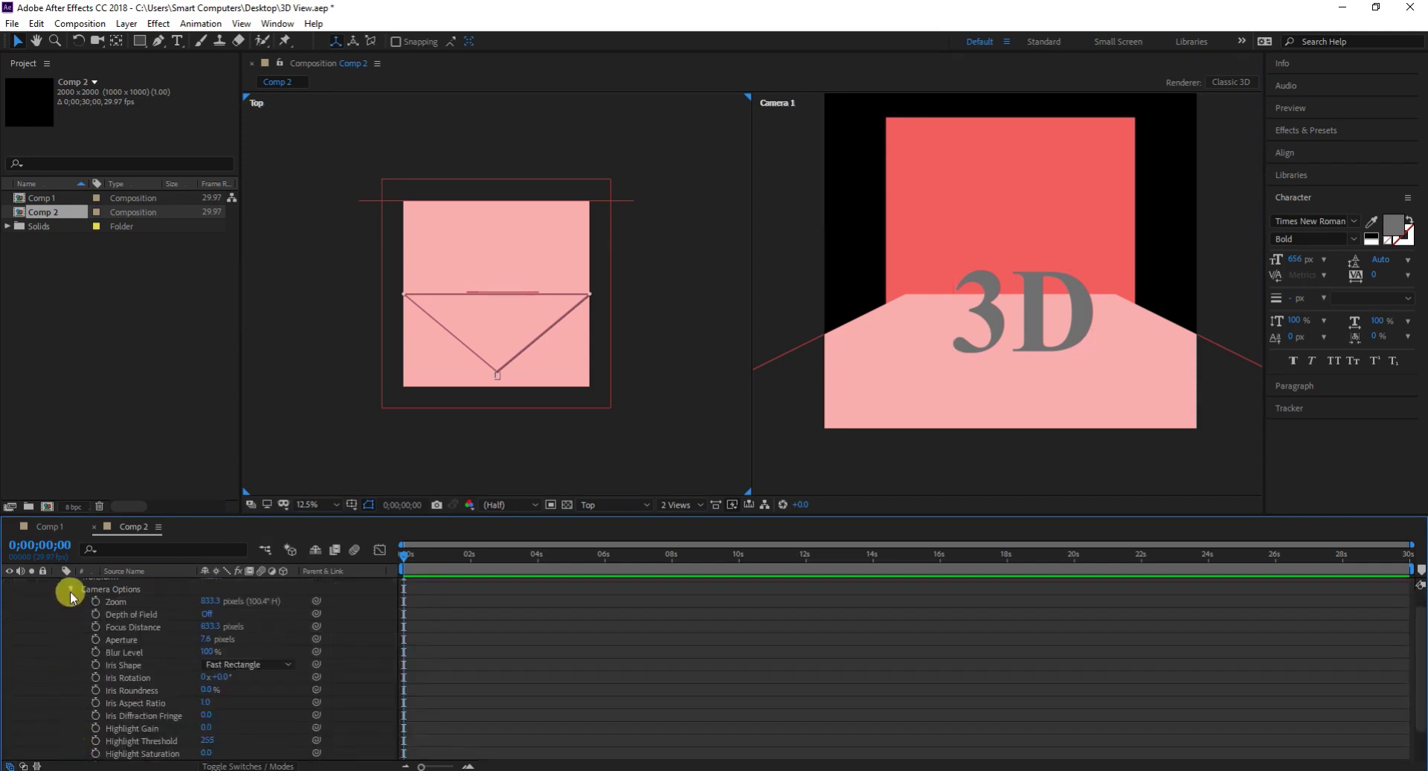
pyautogui.click(70, 591)
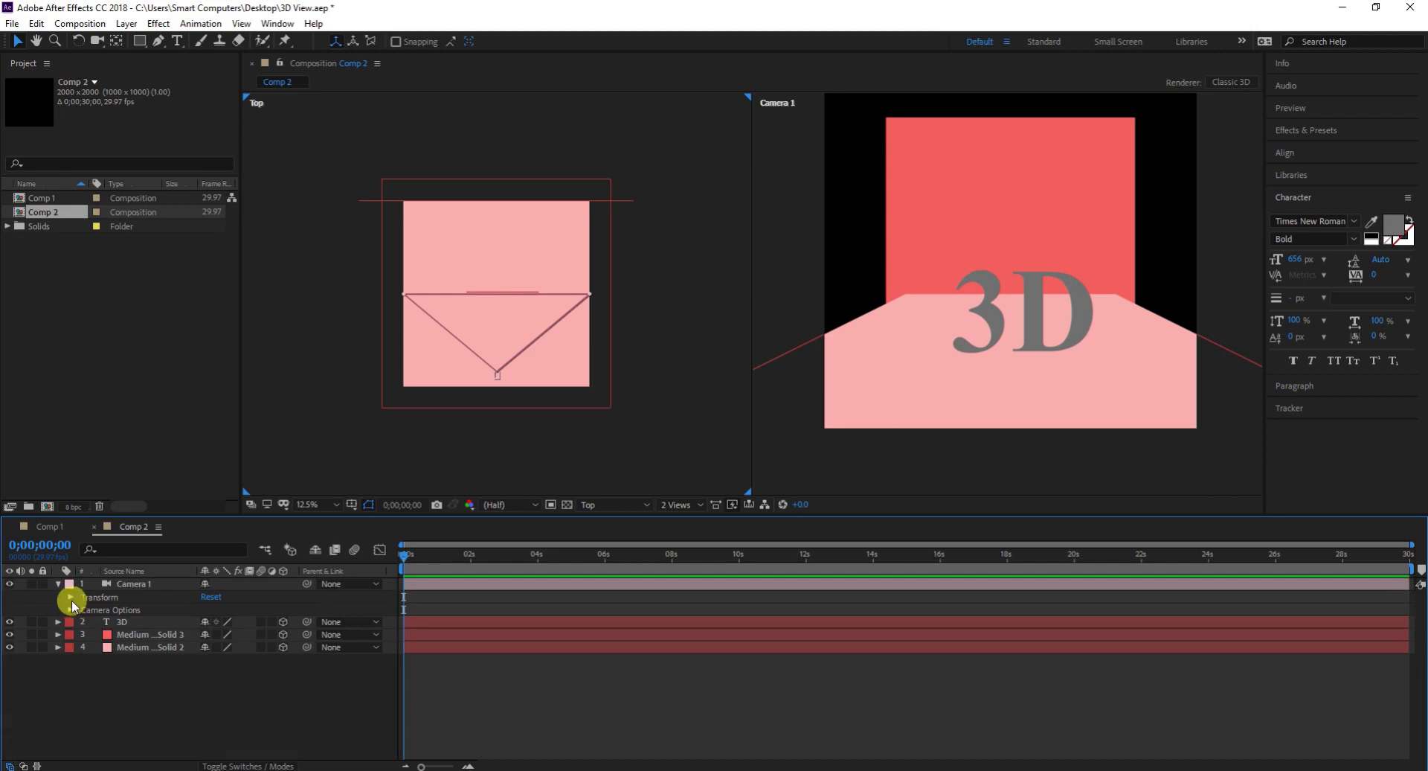
pyautogui.click(70, 598)
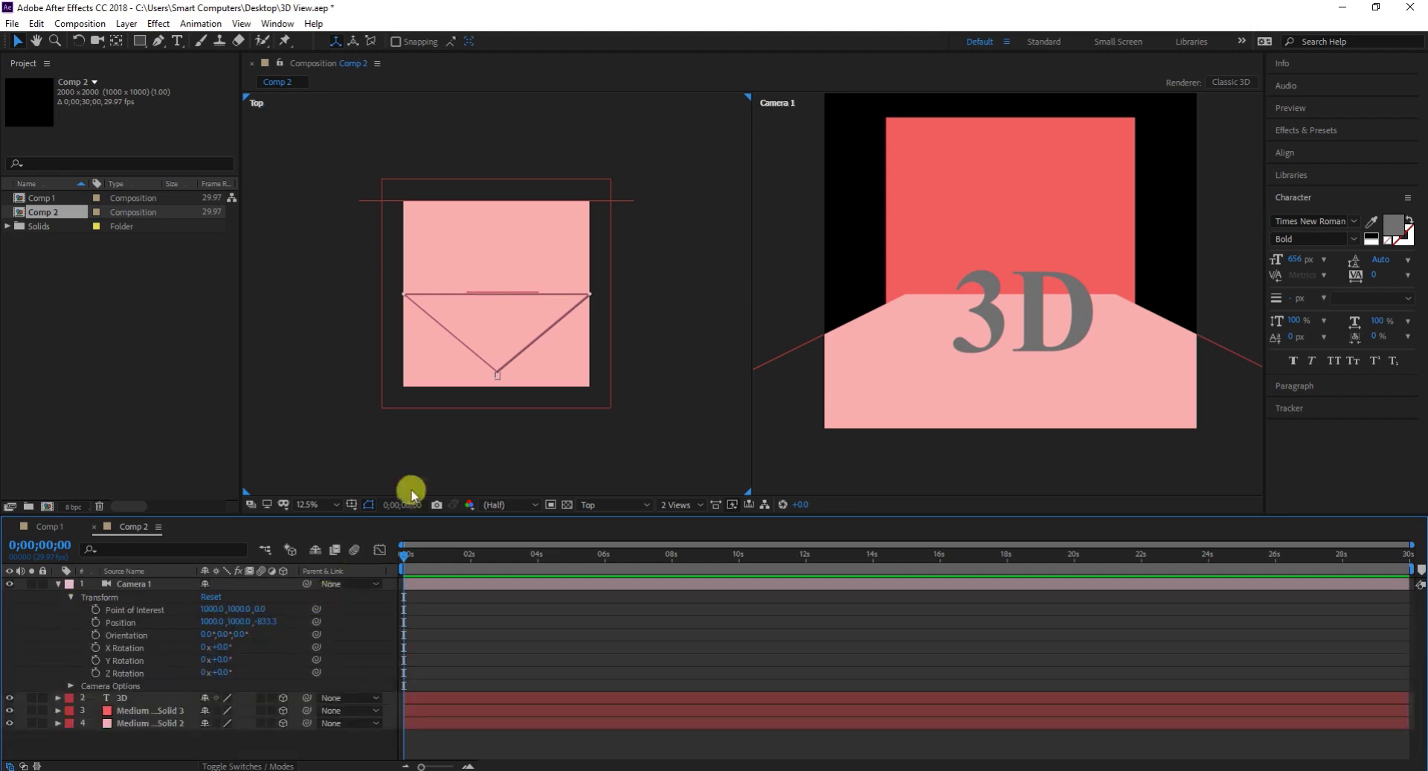
pyautogui.scroll(1, 493, 395)
pyautogui.scroll(-1, 493, 395)
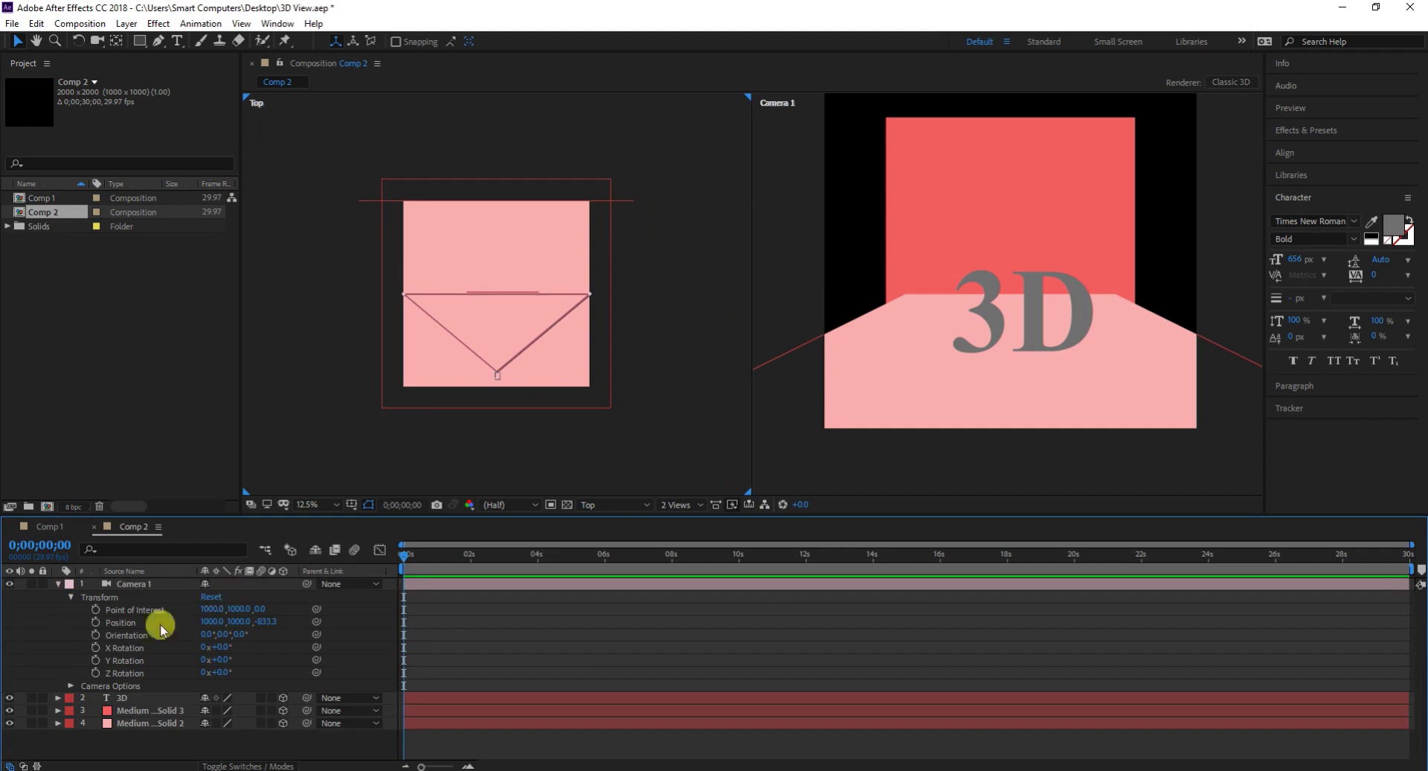
pyautogui.scroll(1, 503, 414)
pyautogui.scroll(-1, 506, 416)
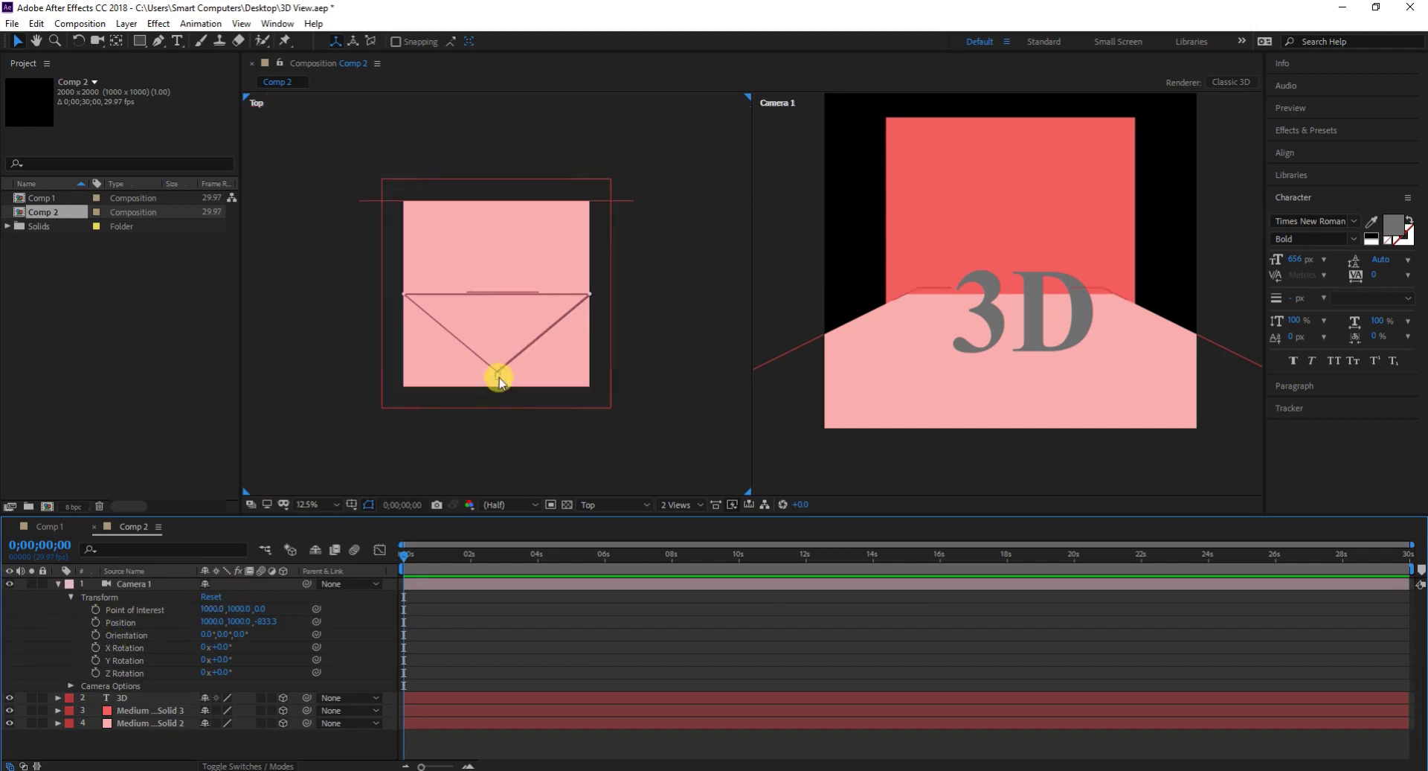
# Move Camera 1 left of the floor in the Top view to about X -1072, and keyframe Point of Interest and Position at 0;00;00;00.
pyautogui.click(496, 379)
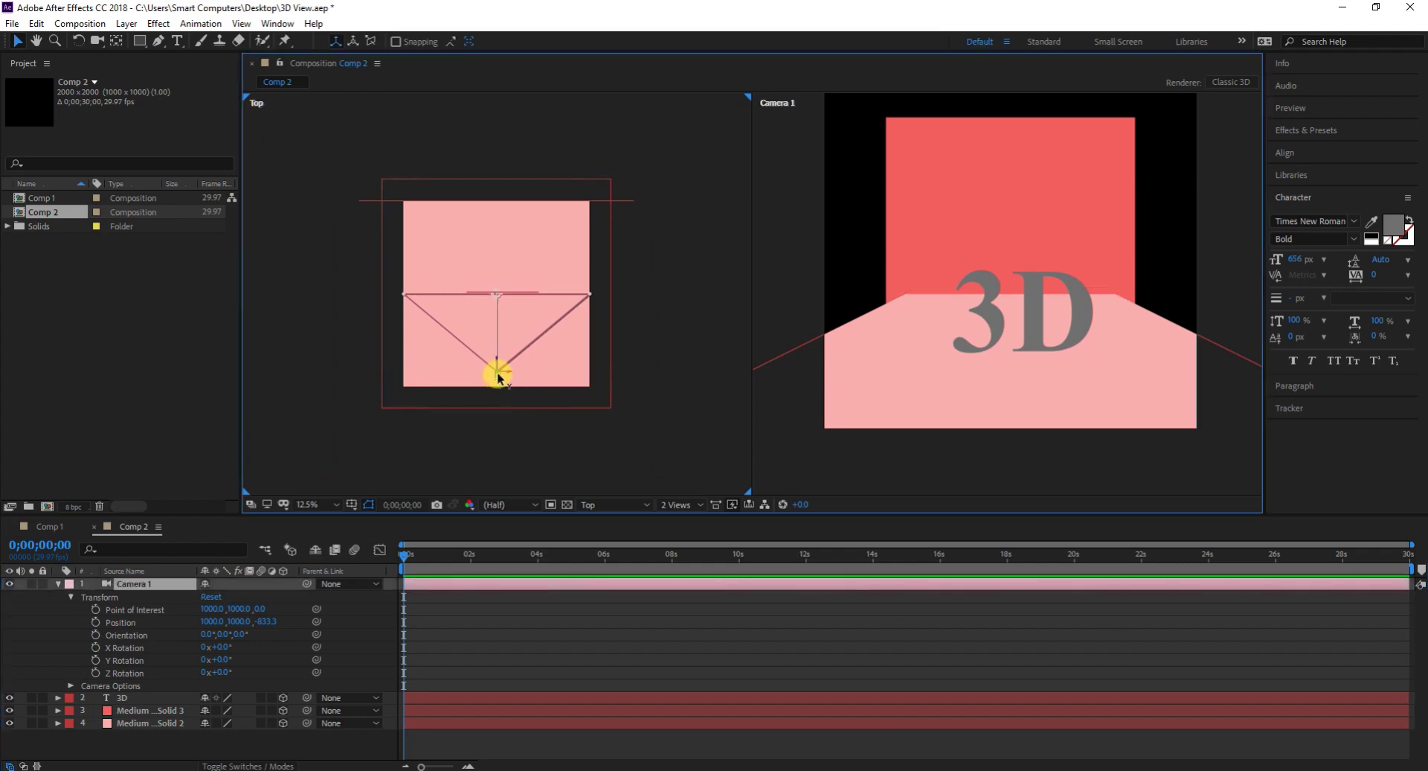
pyautogui.scroll(1, 498, 384)
pyautogui.scroll(-1, 499, 386)
pyautogui.moveTo(504, 373); pyautogui.dragTo(309, 373)
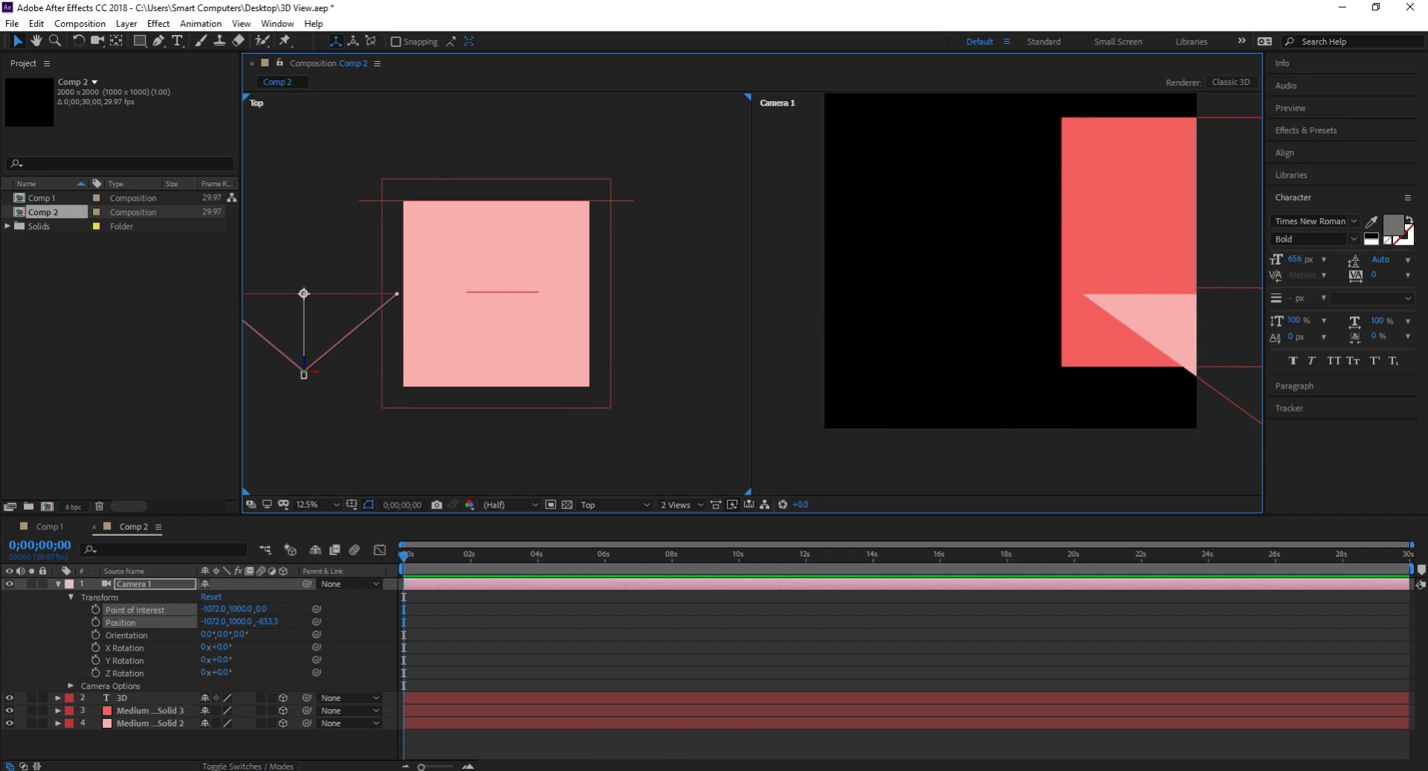
pyautogui.click(96, 622)
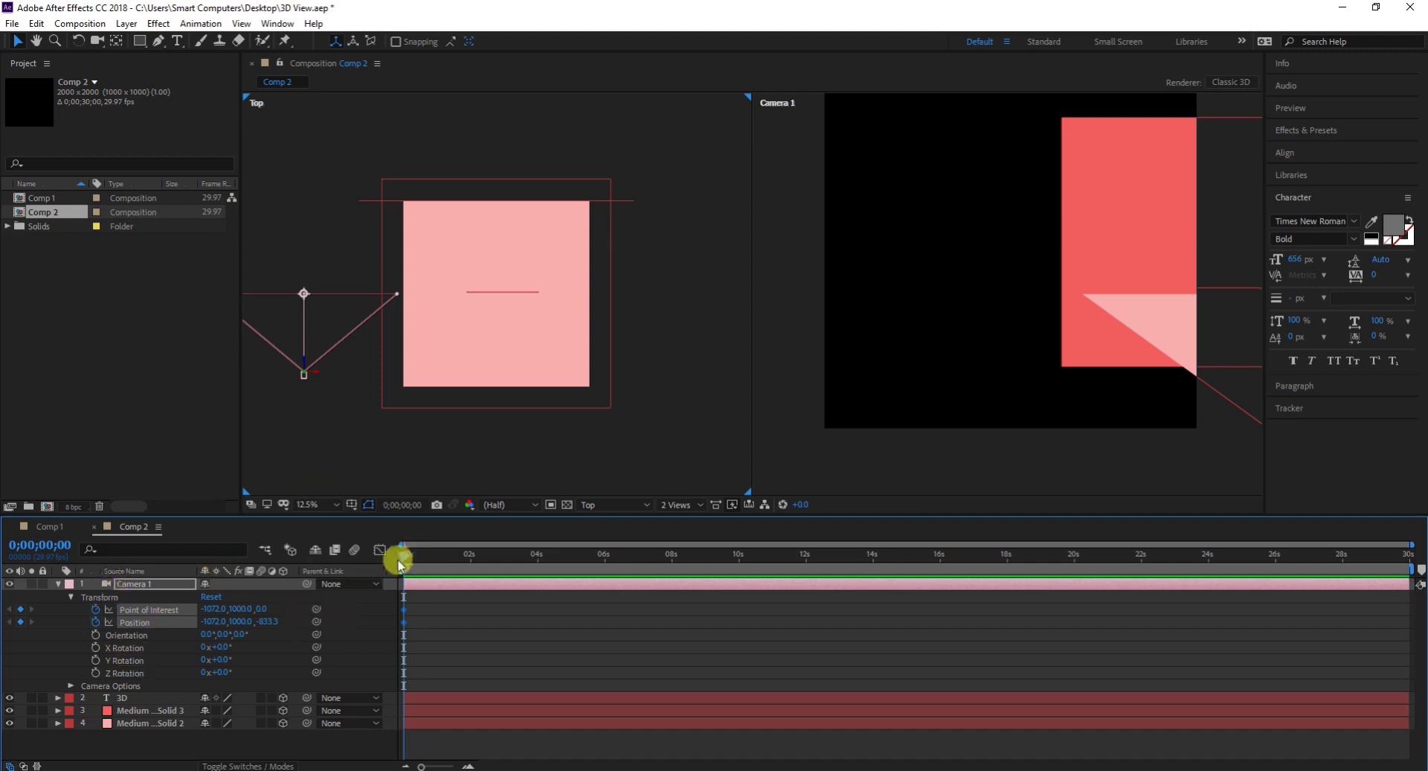
# At 0;00;01;28, move Camera 1 past the floor's right side to about X 2608 to keyframe the end of its path.
pyautogui.moveTo(404, 558); pyautogui.dragTo(467, 564)
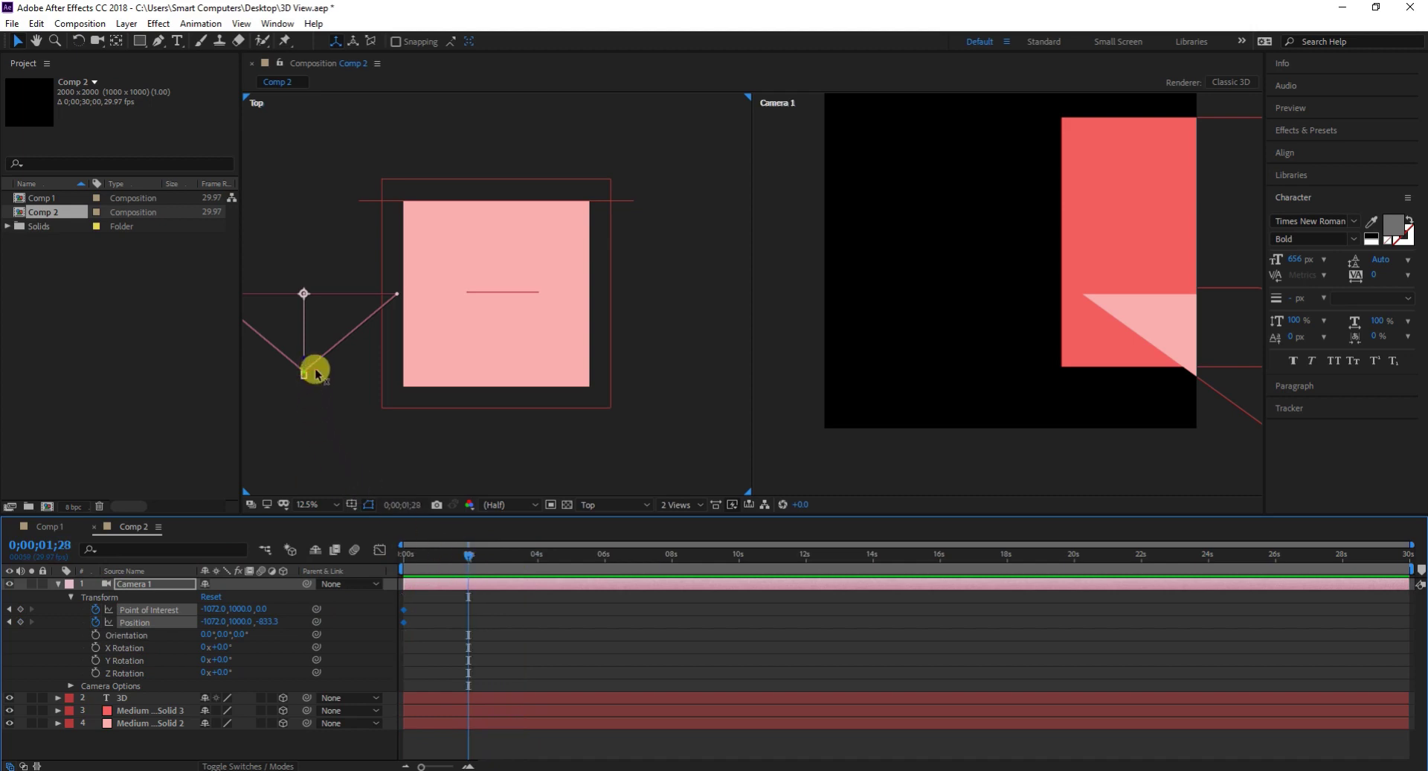
pyautogui.moveTo(316, 376); pyautogui.dragTo(657, 376)
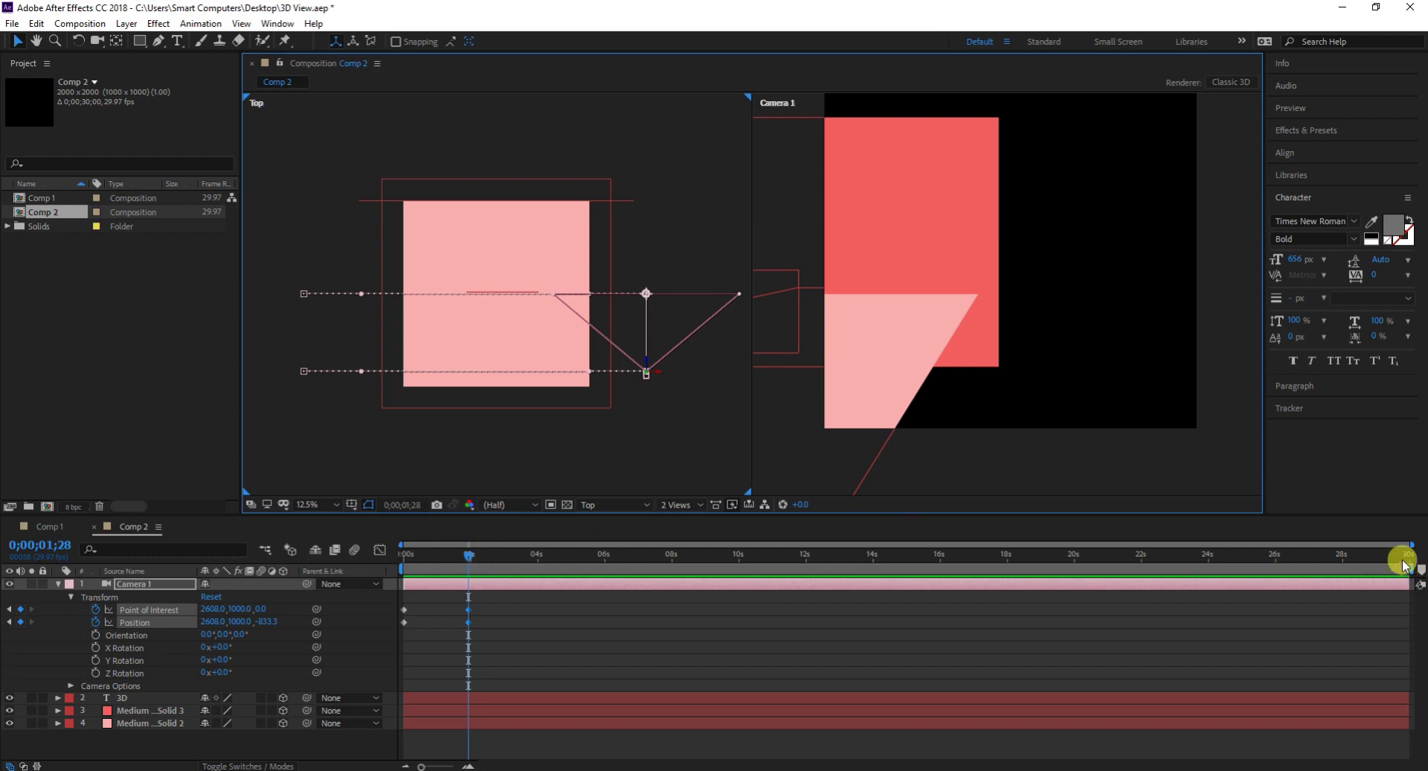
# Shorten the work area to about the first 3 seconds and preview the camera move from the start.
pyautogui.moveTo(1412, 567); pyautogui.dragTo(262, 584)
pyautogui.press('space')
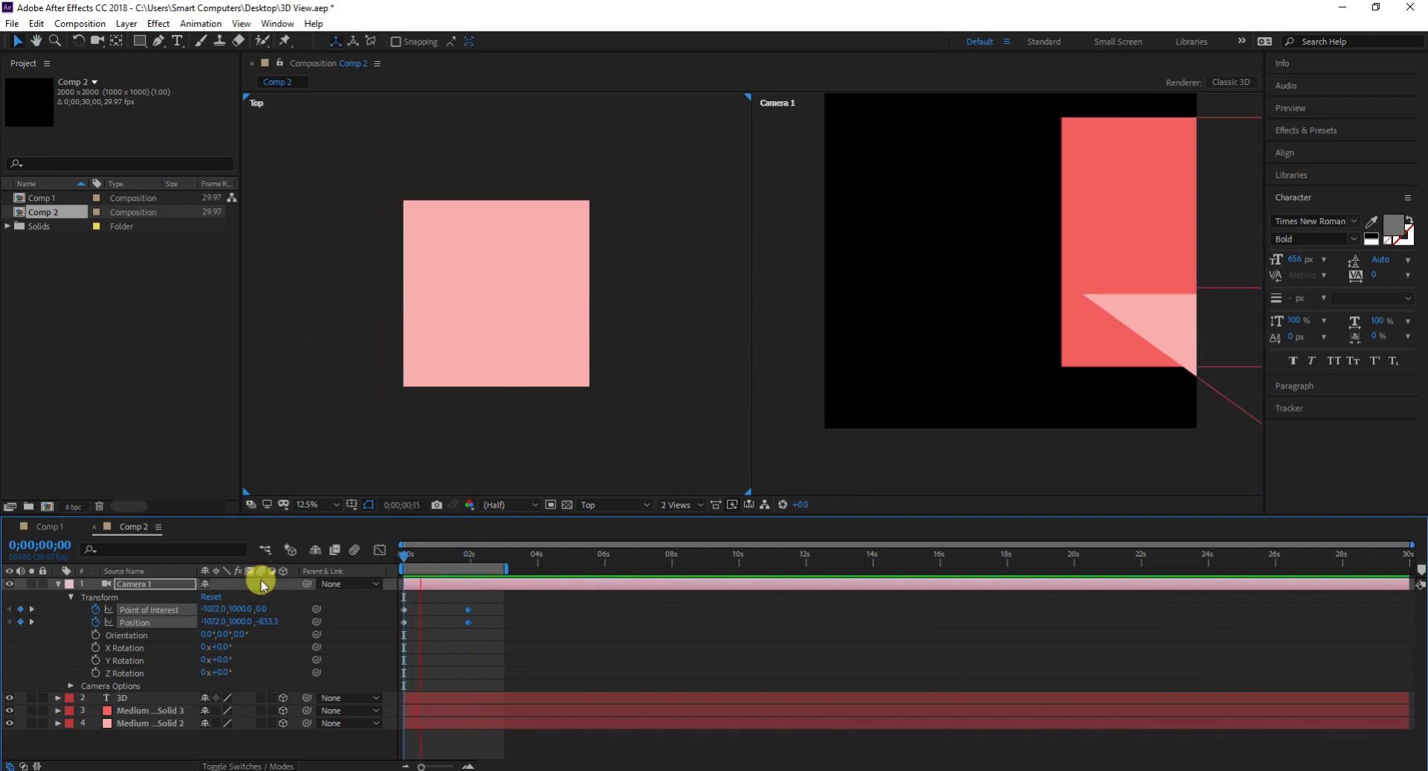
pyautogui.press('space')
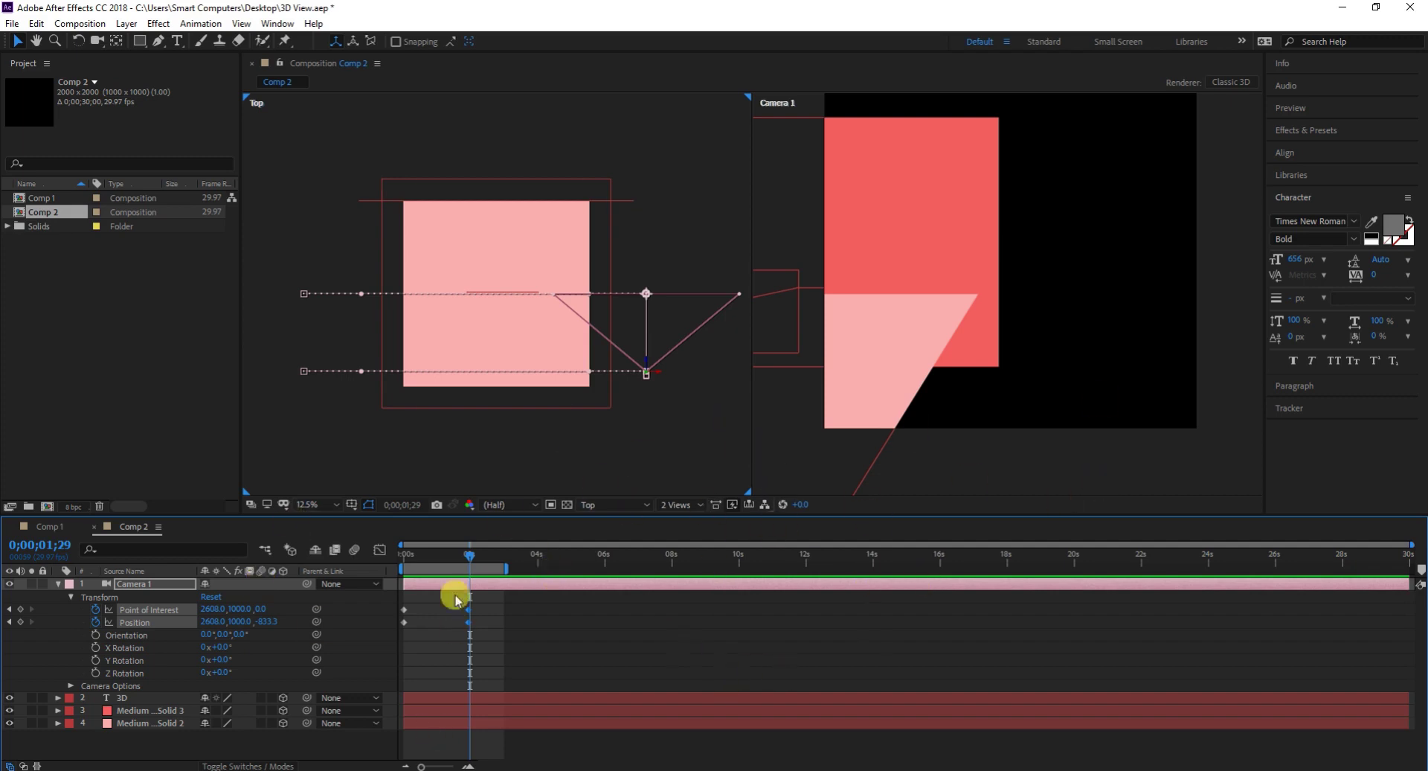
pyautogui.scroll(1, 487, 387)
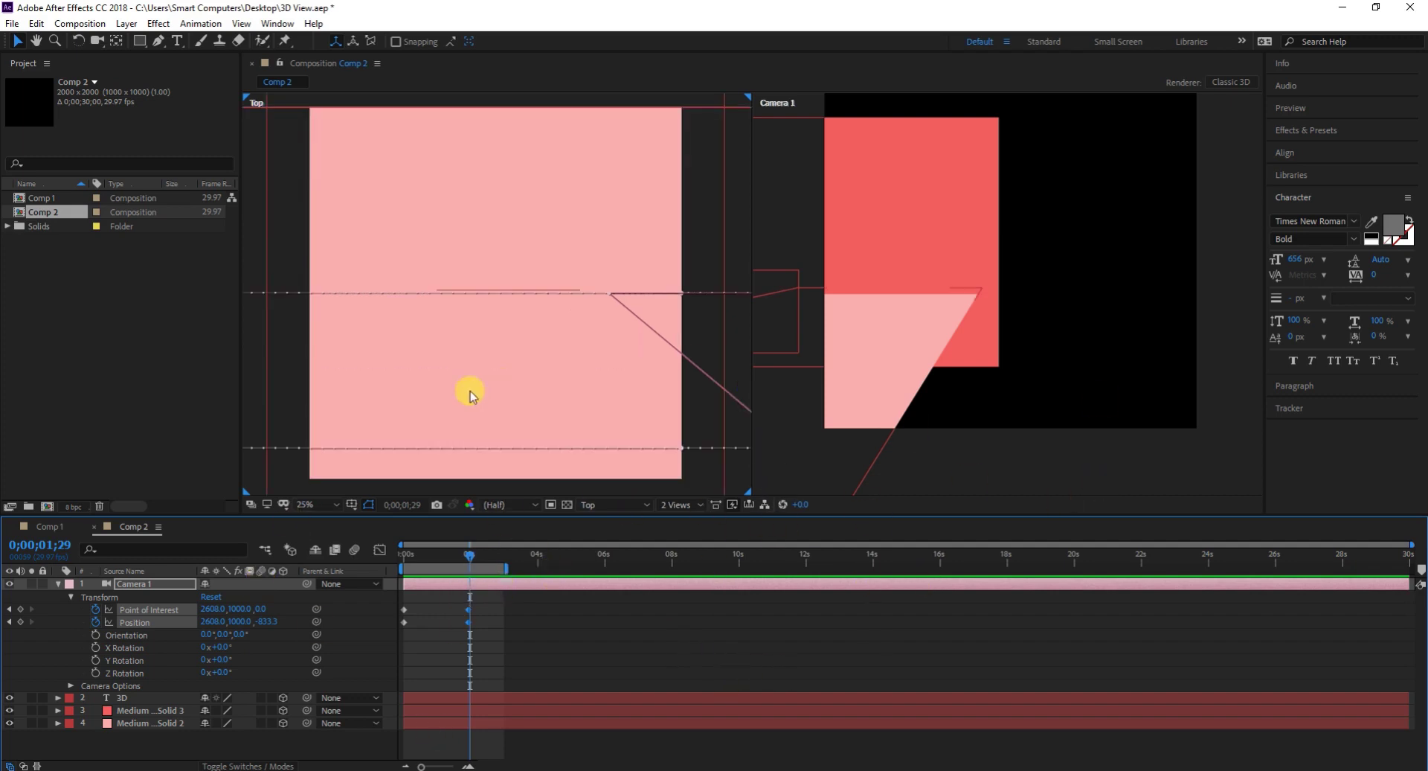
pyautogui.scroll(-1, 421, 341)
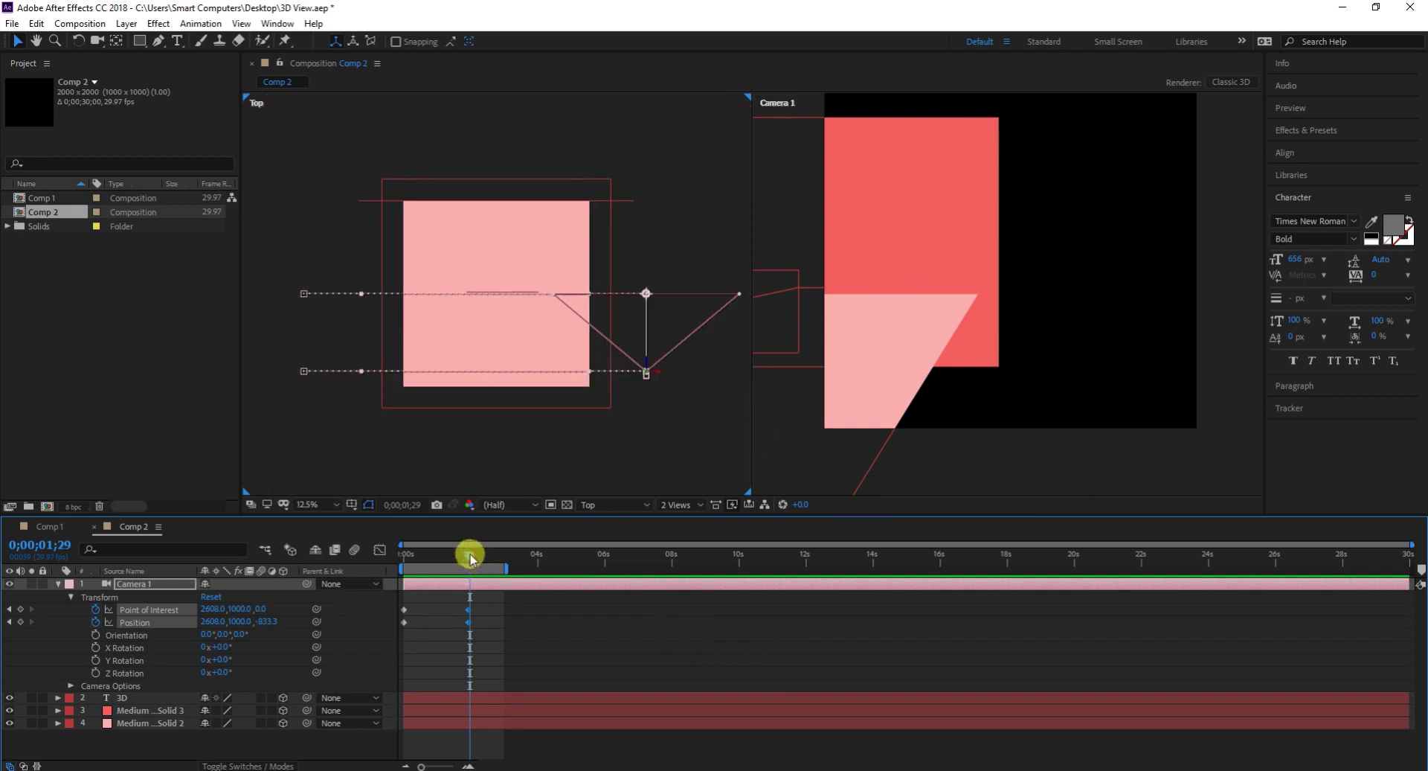
# Return to the start of the timeline and play the camera animation again.
pyautogui.moveTo(471, 556); pyautogui.dragTo(357, 554)
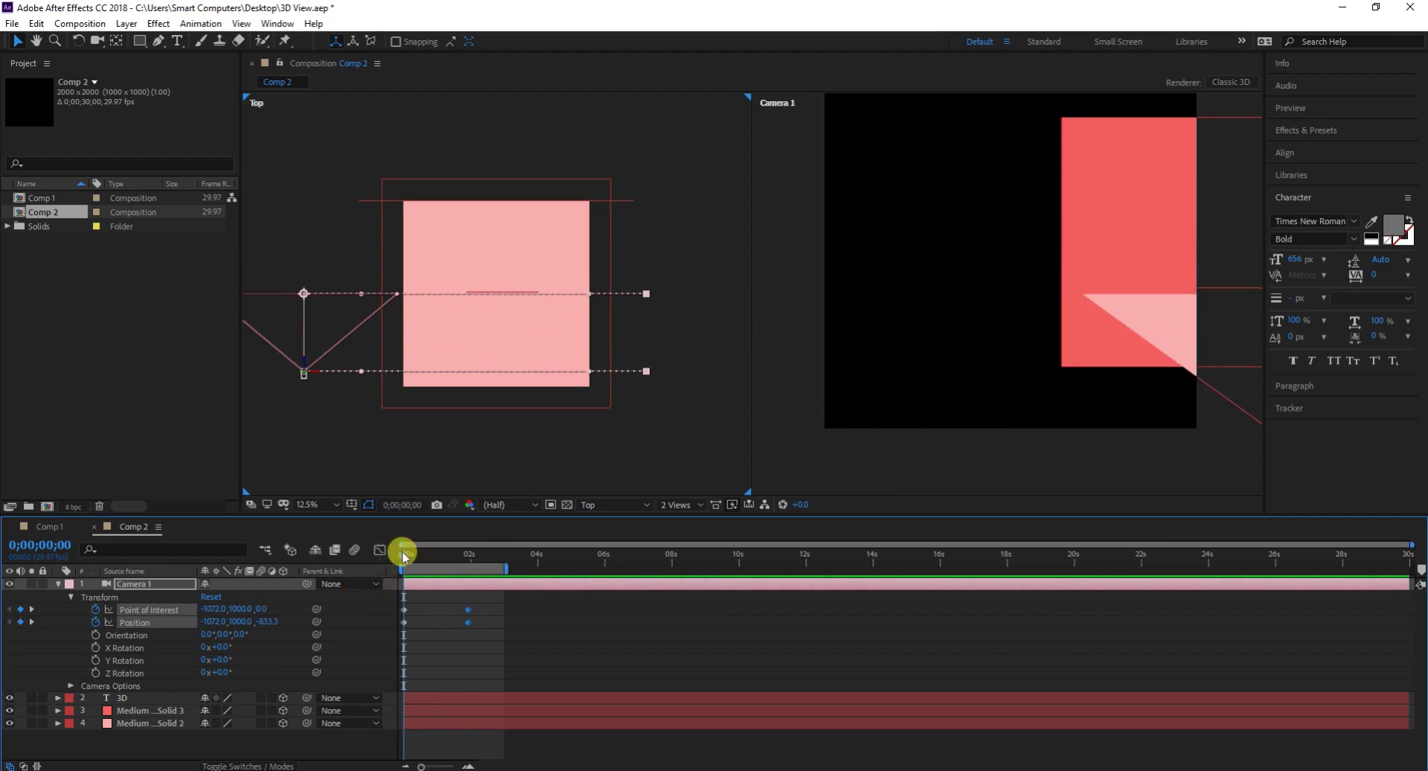
pyautogui.moveTo(406, 555)
pyautogui.mouseDown()
pyautogui.moveTo(468, 566)
pyautogui.moveTo(407, 570)
pyautogui.moveTo(483, 570)
pyautogui.moveTo(386, 565)
pyautogui.mouseUp()
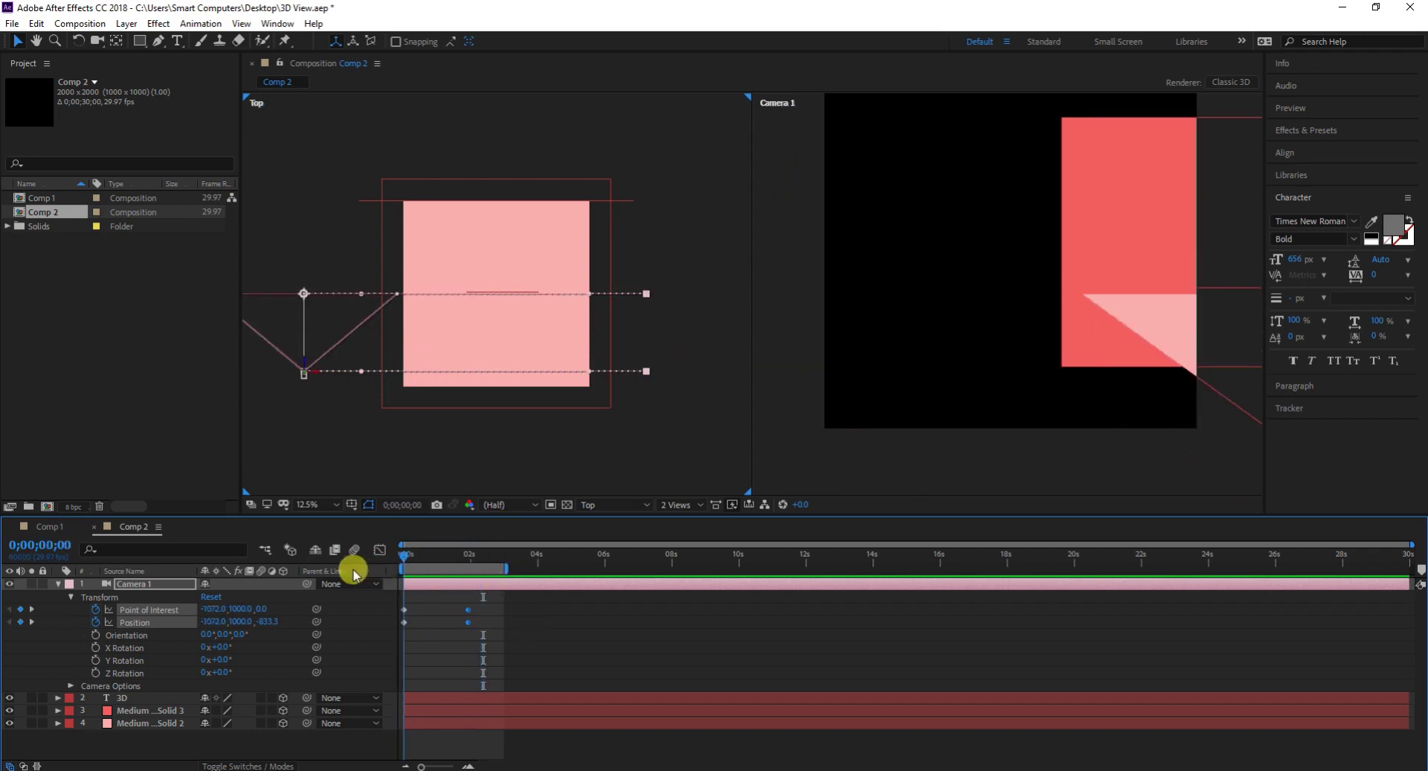
pyautogui.press('space')
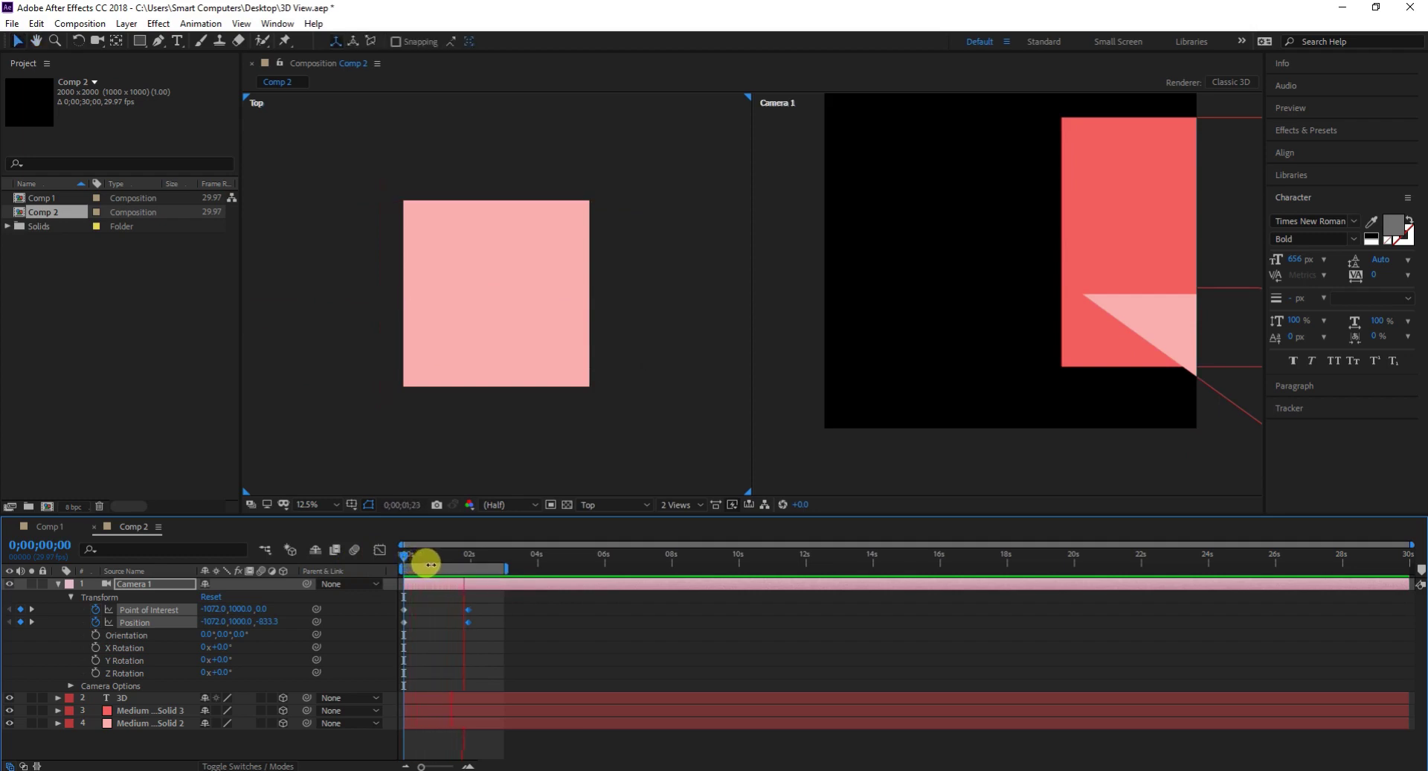
pyautogui.press('space')
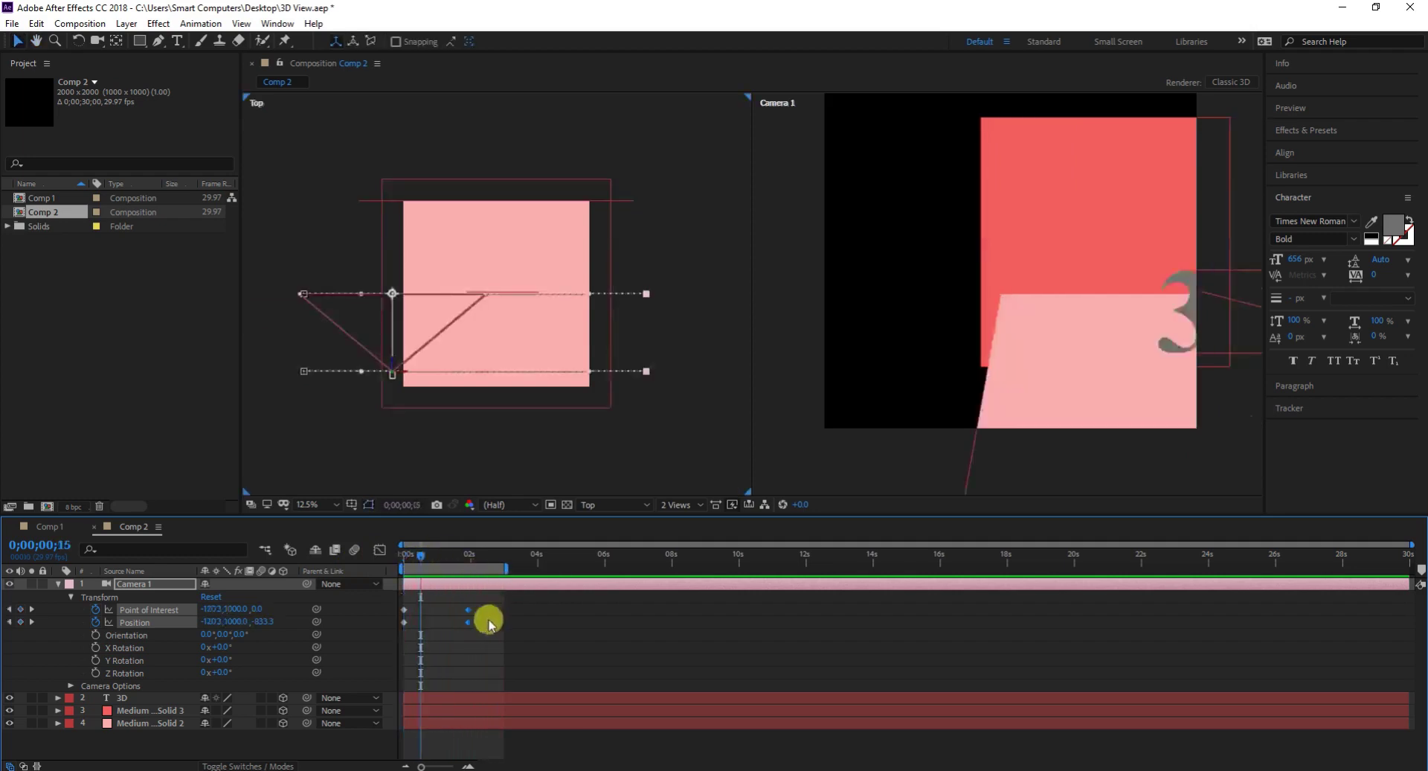
# At 0;00;02;18, reset Camera 1's transform and replace all its Point of Interest and Position keyframes with new ones at that time.
pyautogui.moveTo(420, 558); pyautogui.dragTo(490, 582)
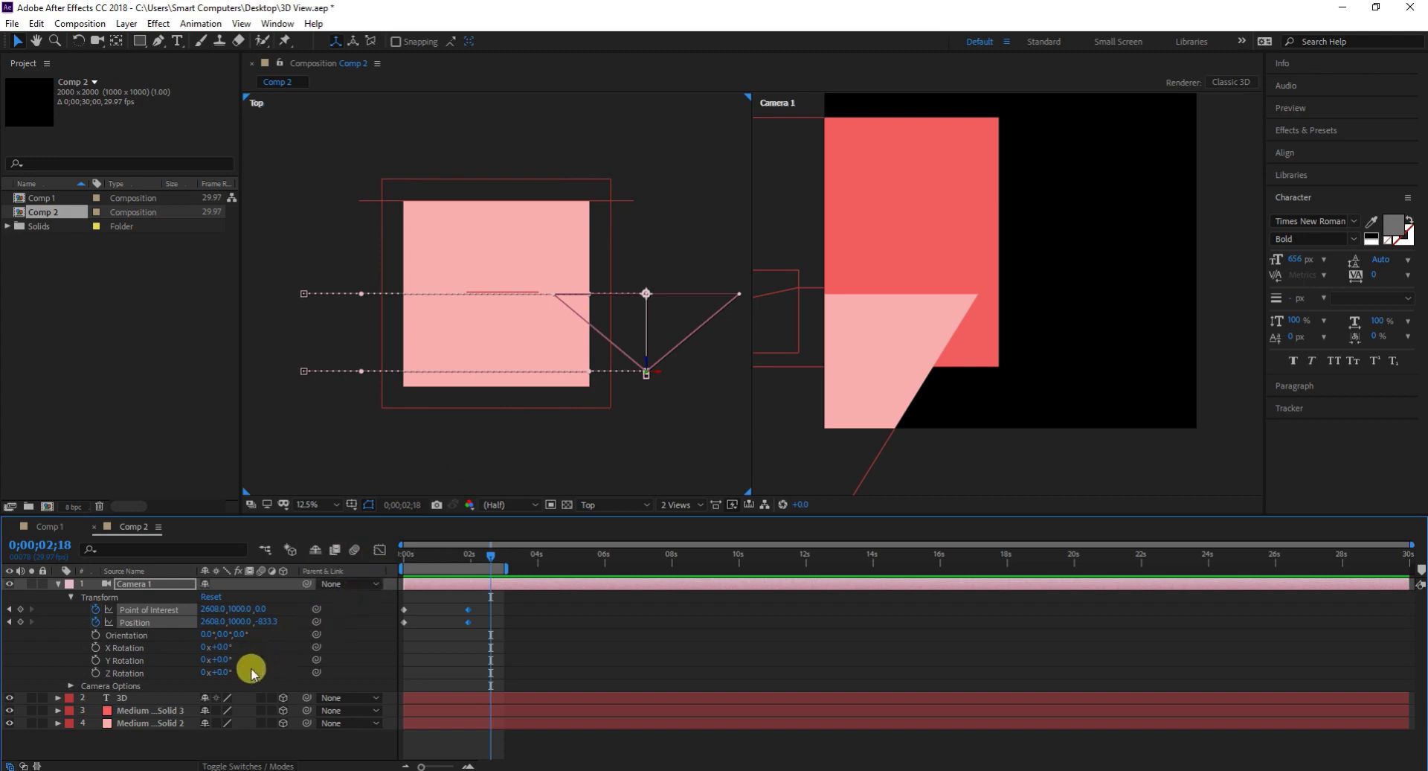
pyautogui.click(211, 597)
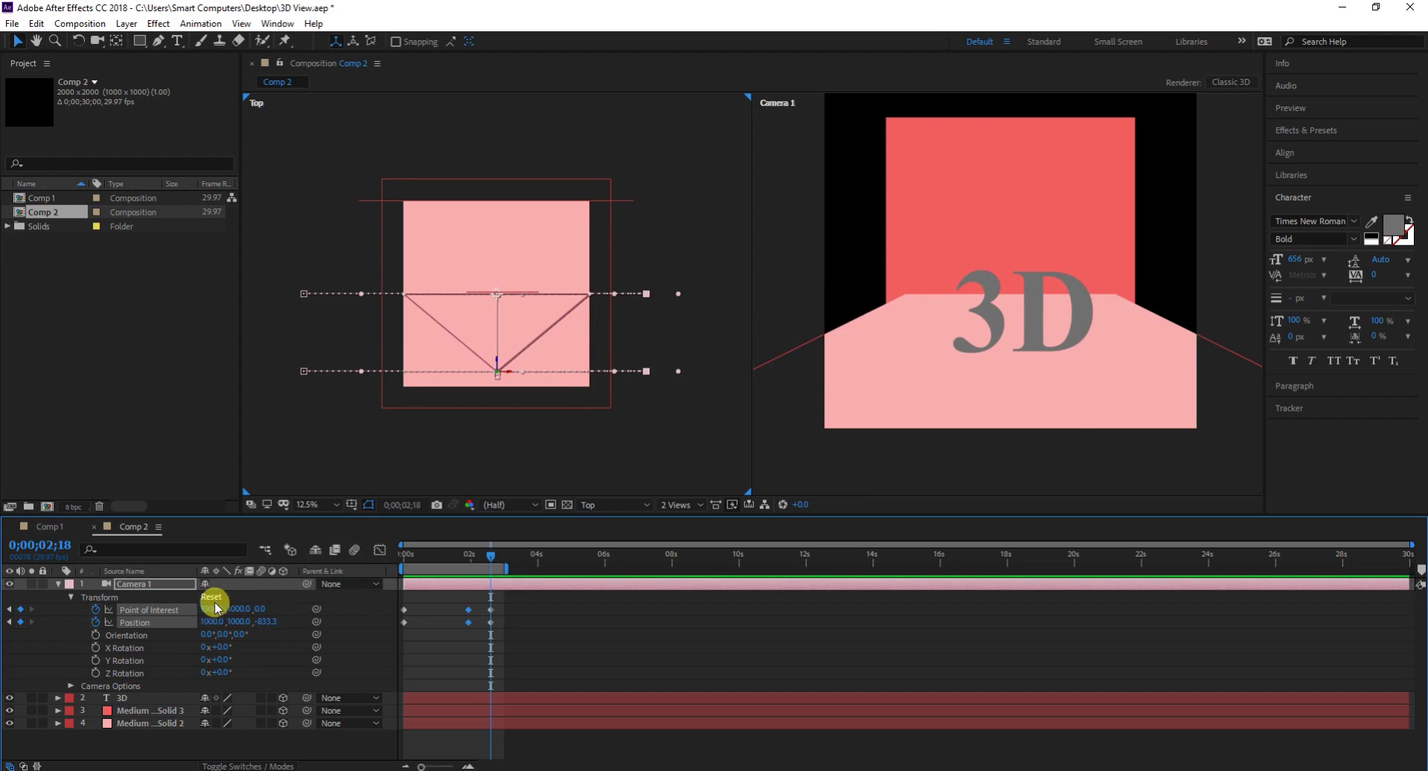
pyautogui.click(97, 624)
pyautogui.click(97, 613)
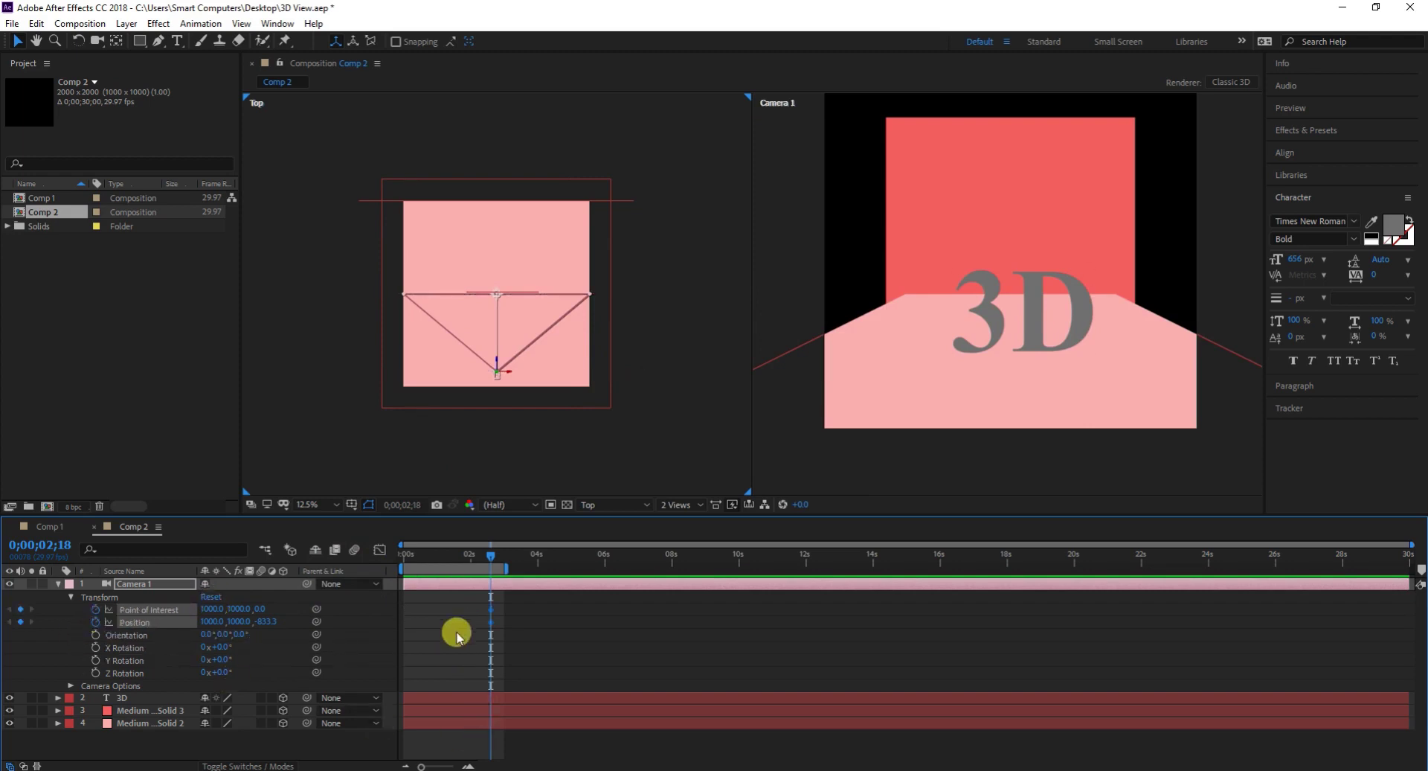
# At 0;00;00;00, pull Camera 1 straight back from the text in the Top view to about Z -1537, keyframing the start of a forward move.
pyautogui.moveTo(487, 562); pyautogui.dragTo(248, 583)
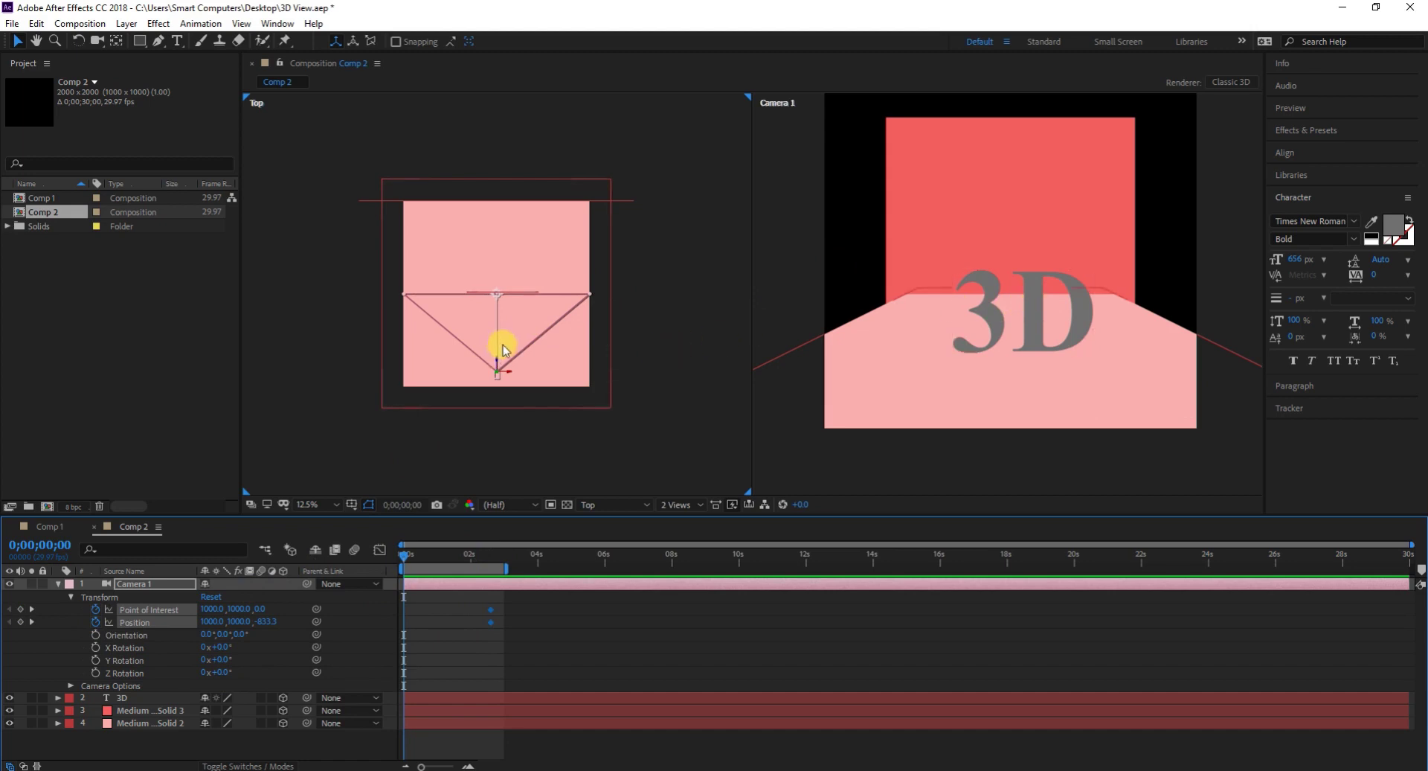
pyautogui.press('.')
pyautogui.press(',')
pyautogui.press('.')
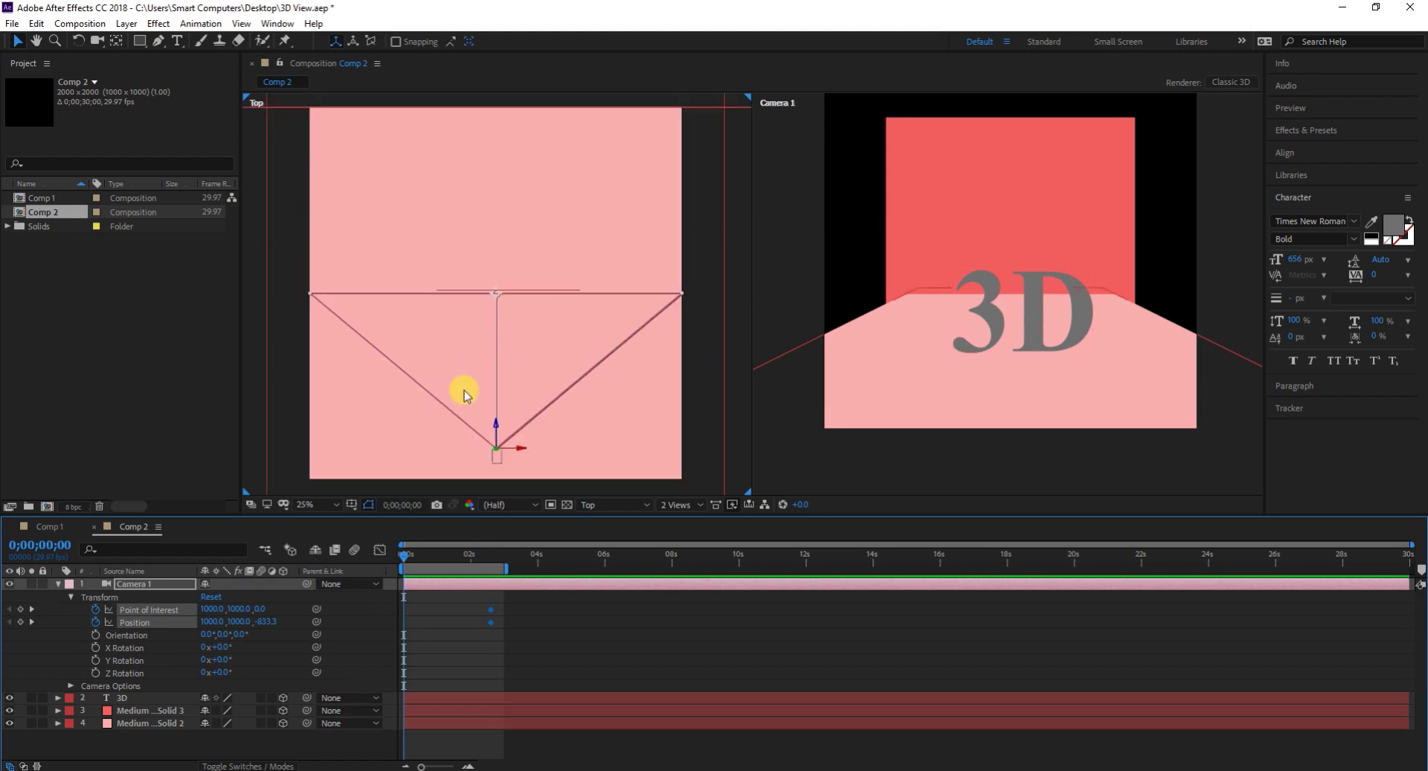
pyautogui.moveTo(497, 298)
pyautogui.mouseDown()
pyautogui.moveTo(491, 311)
pyautogui.moveTo(502, 307)
pyautogui.mouseUp()
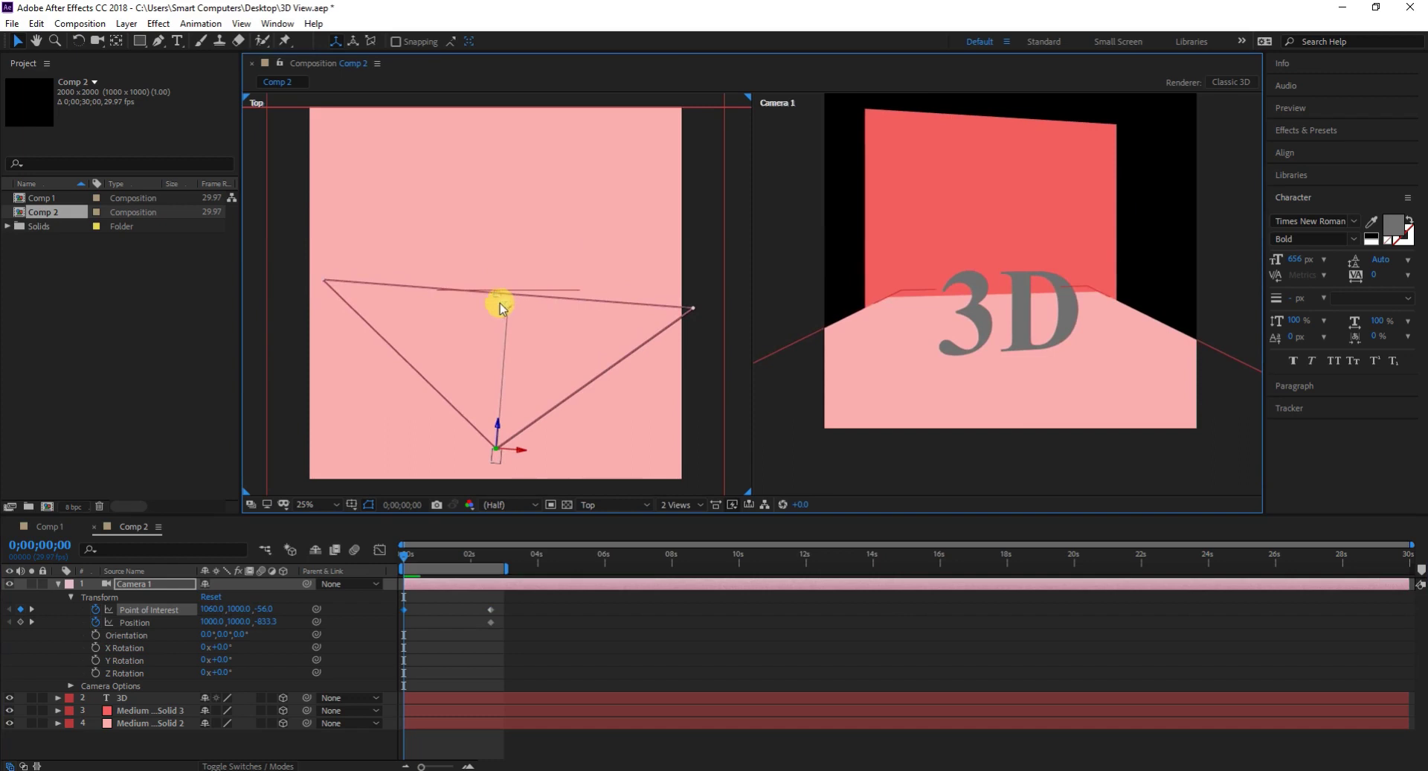
pyautogui.hotkey('ctrl', 'z')
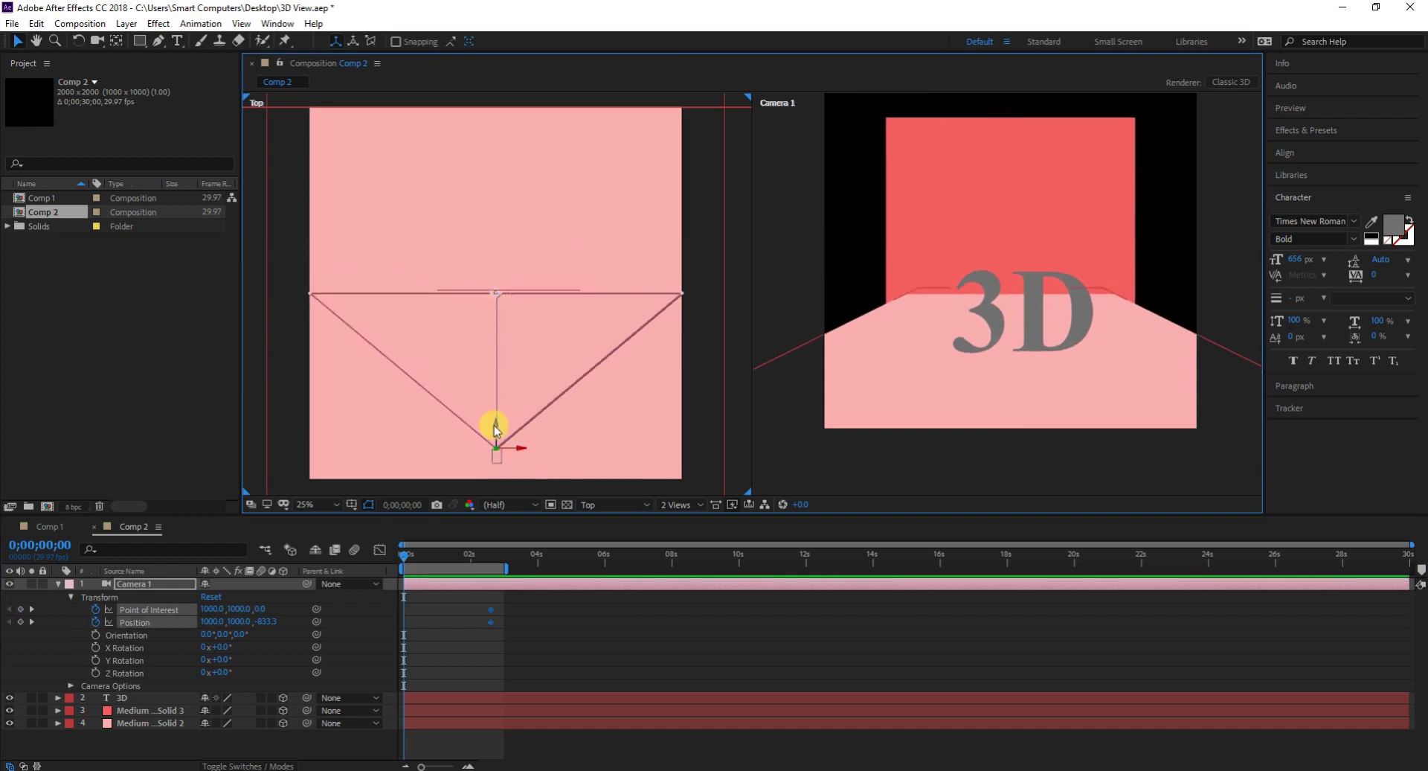
pyautogui.moveTo(497, 428); pyautogui.dragTo(545, 552)
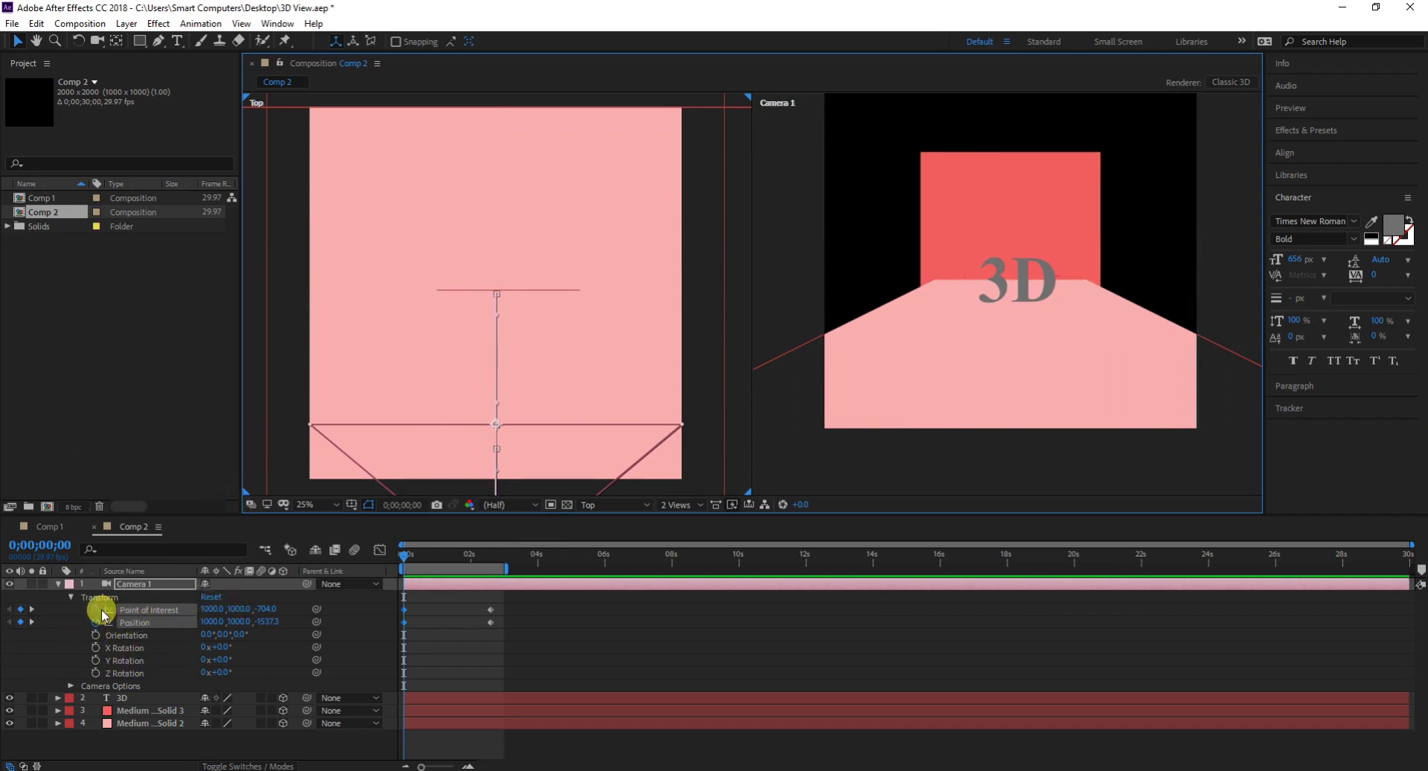
# Preview Camera 1's forward move from the start, and scrub between its first and last keyframes.
pyautogui.moveTo(406, 552); pyautogui.dragTo(347, 584)
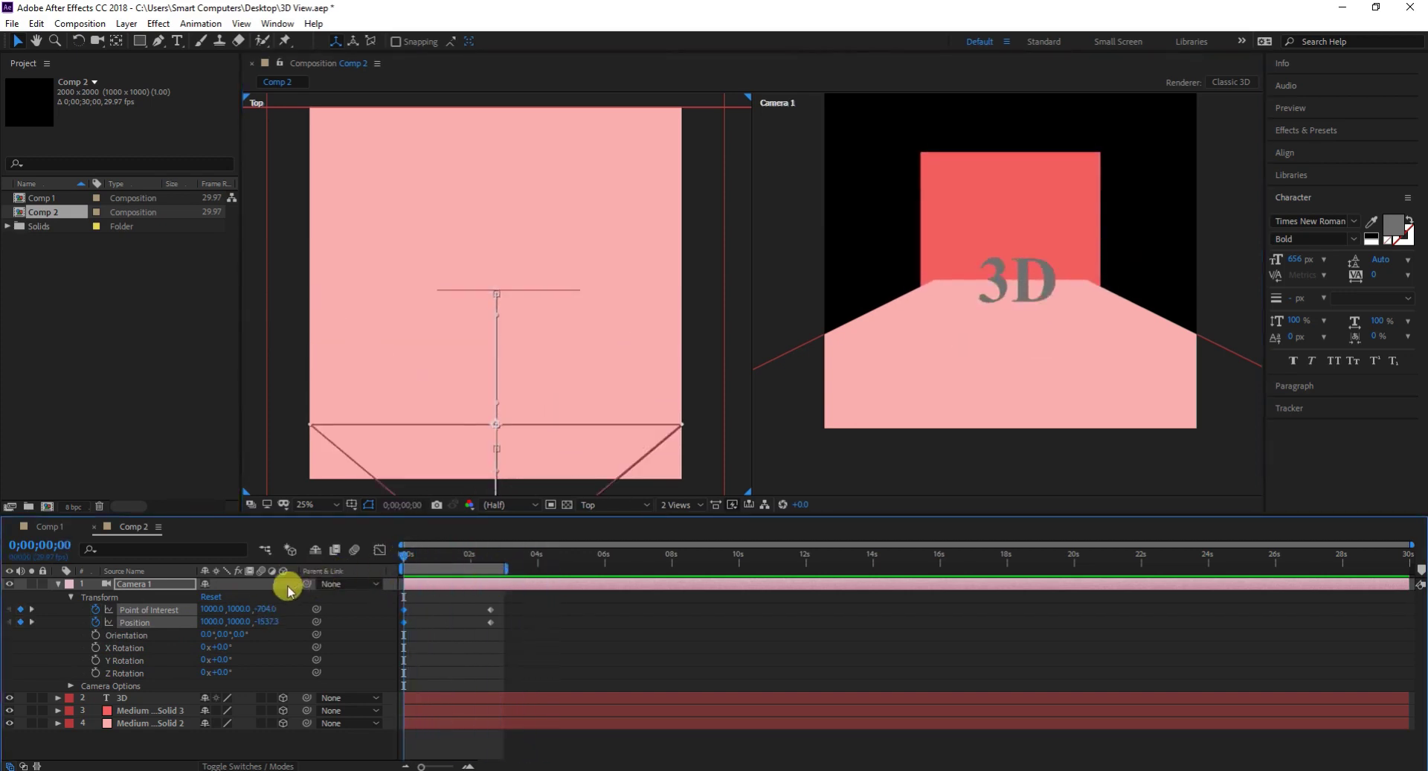
pyautogui.press('space')
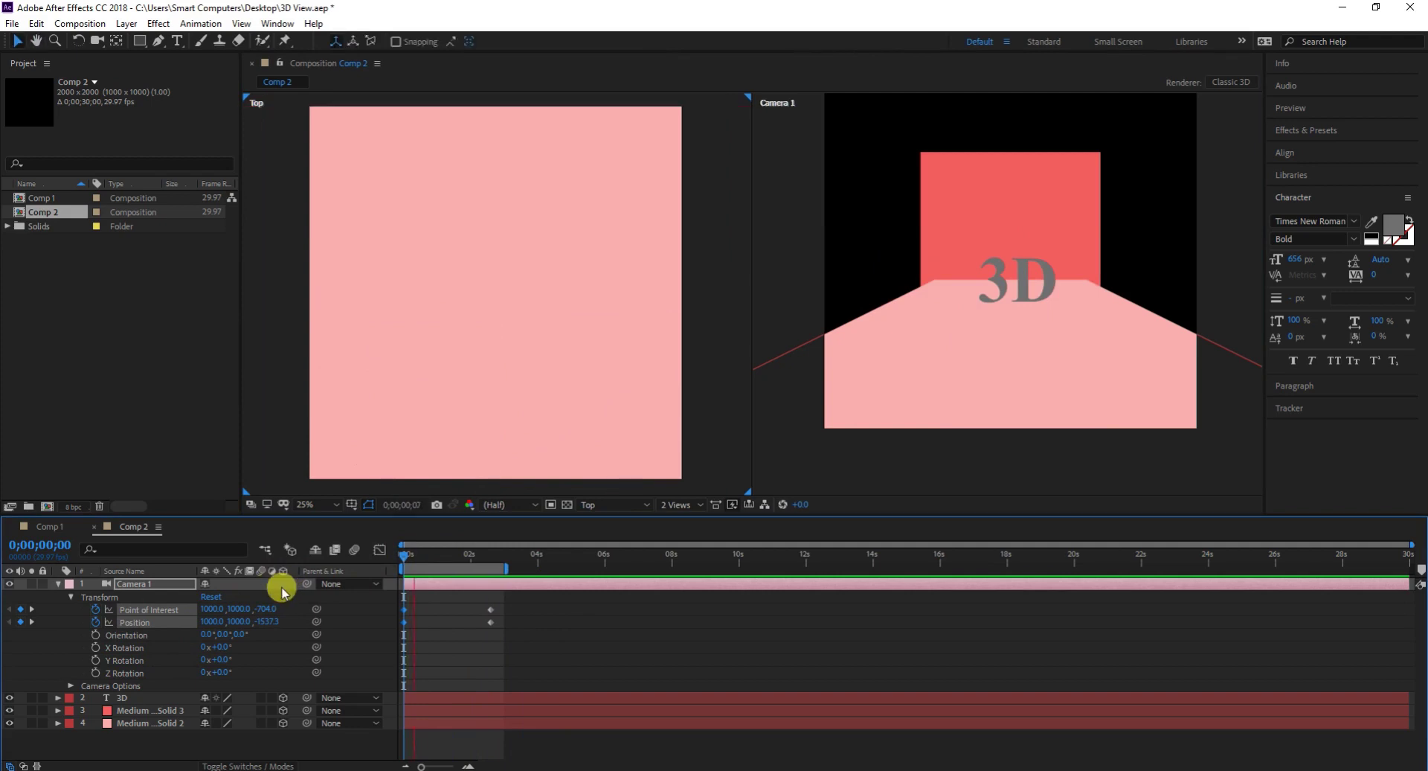
pyautogui.click(491, 570)
pyautogui.moveTo(490, 567); pyautogui.dragTo(406, 555)
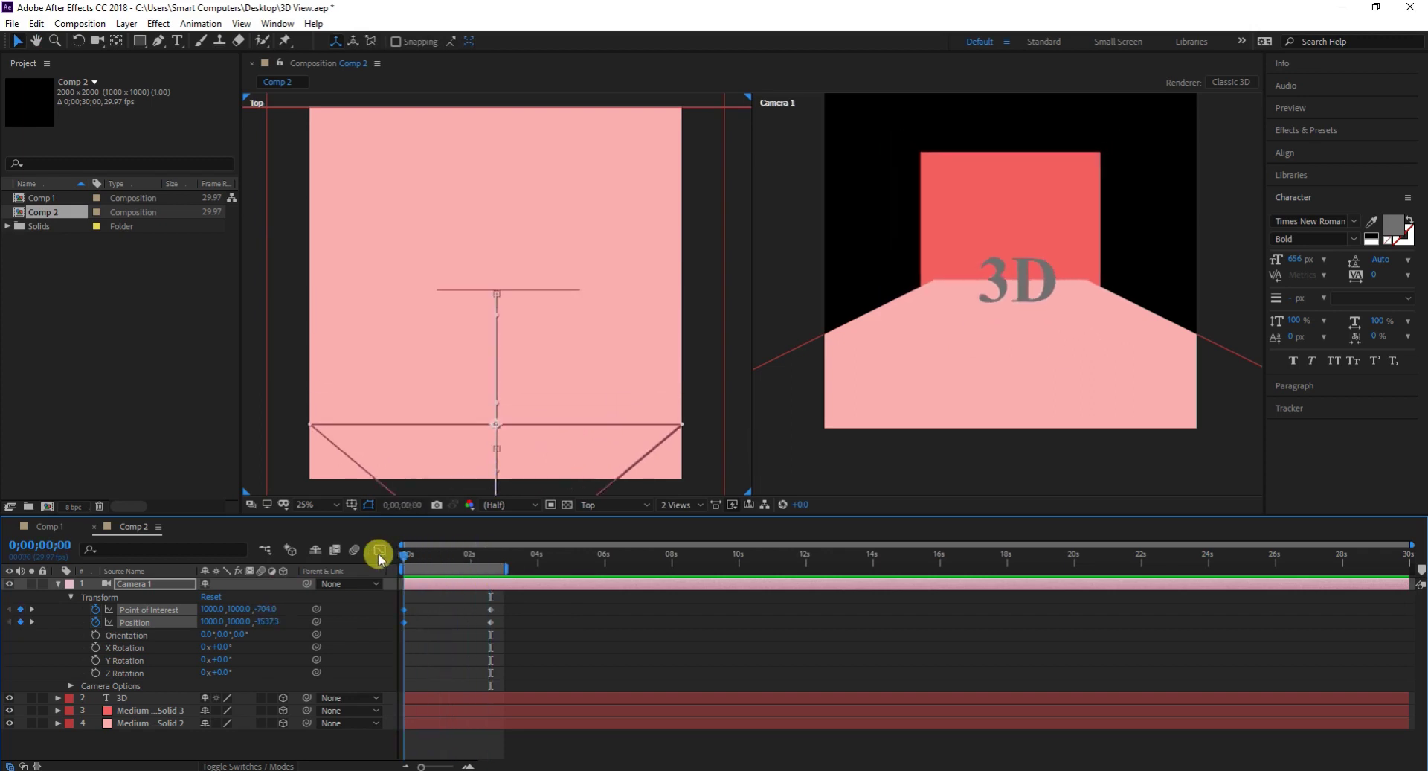
pyautogui.moveTo(400, 564); pyautogui.dragTo(305, 573)
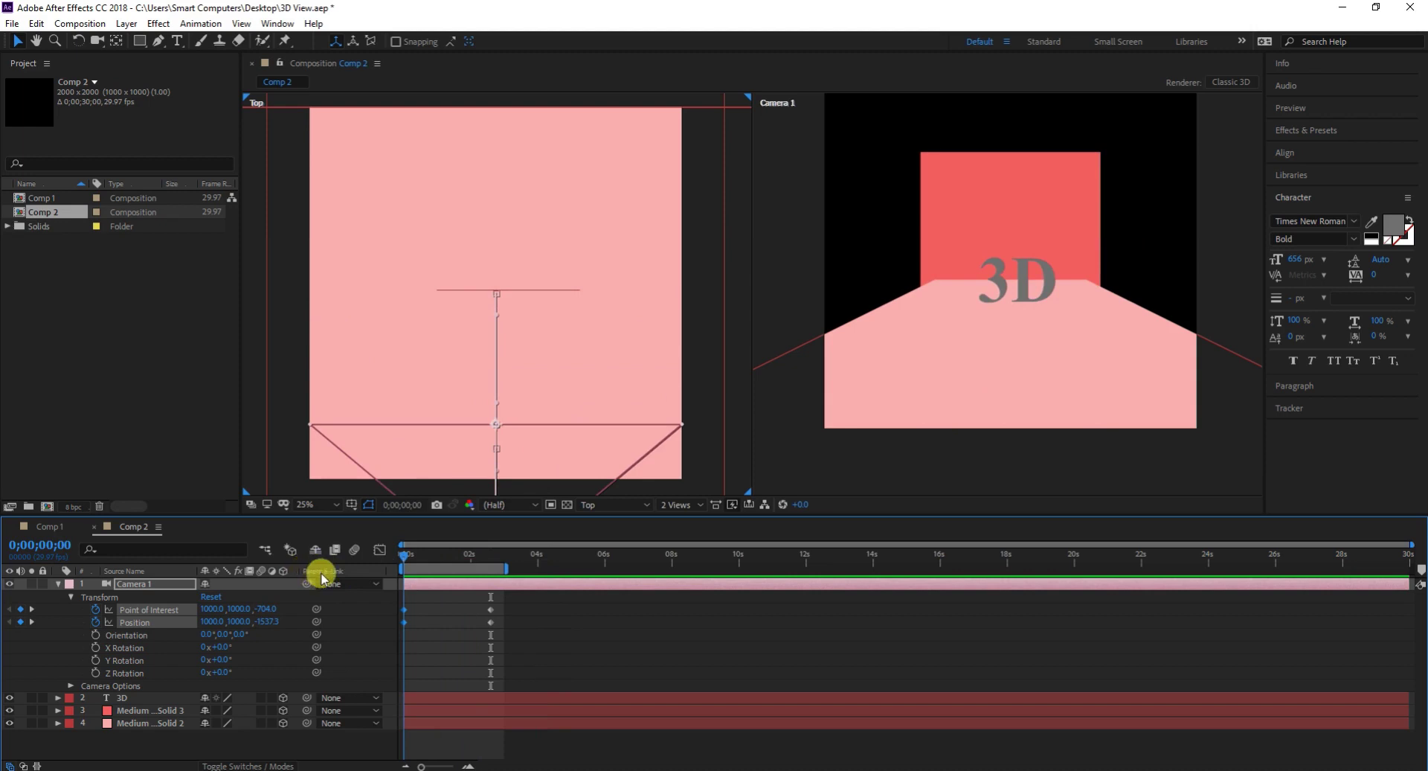
pyautogui.moveTo(322, 576); pyautogui.dragTo(407, 584)
pyautogui.click(609, 711)
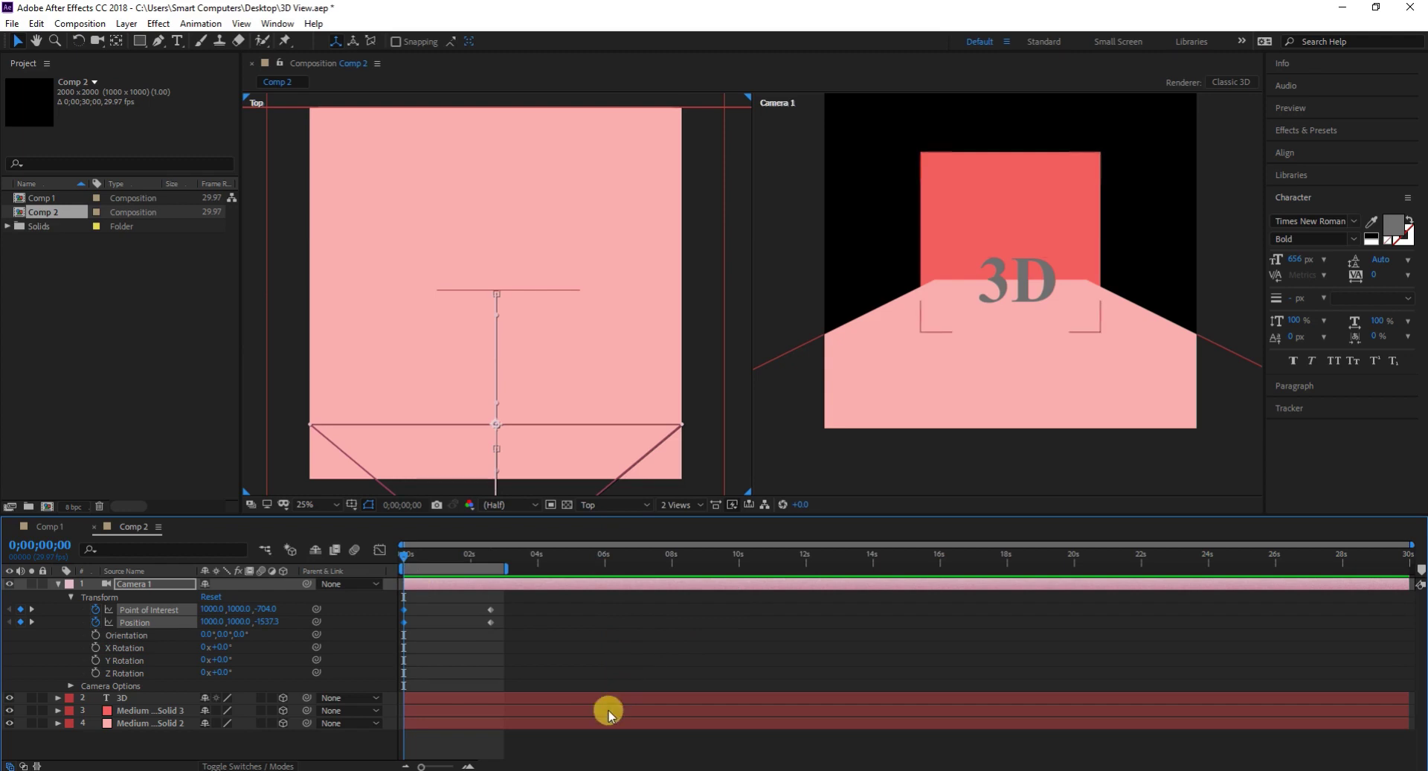